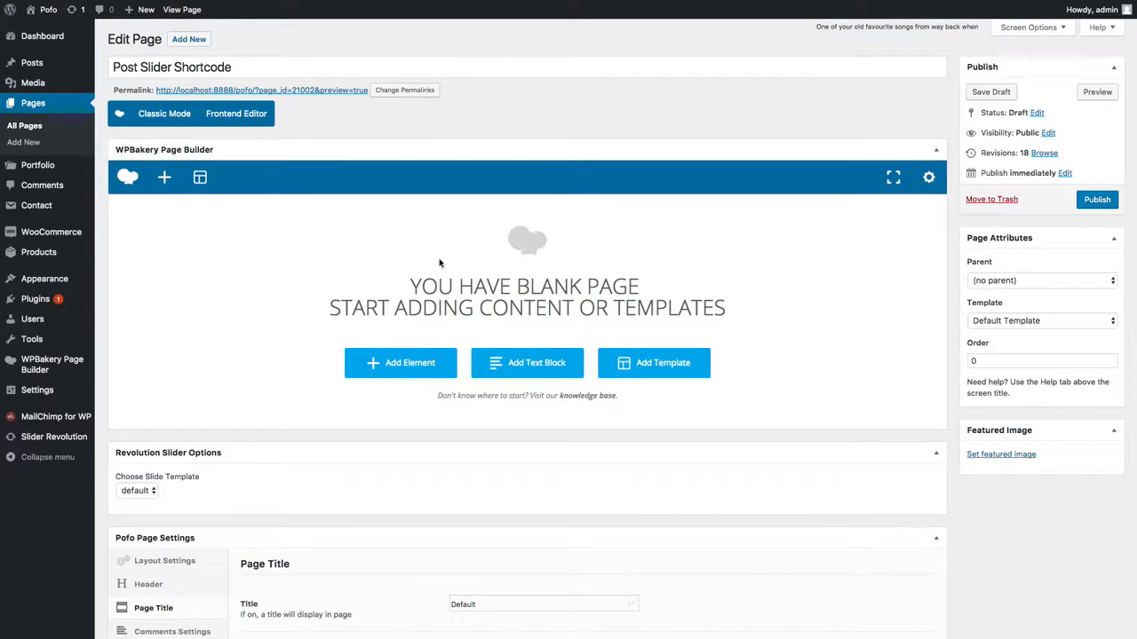
- Add a row to the blank page and place a Pofo Post Slider element in it
left_click(400, 373)
left_click(332, 223)
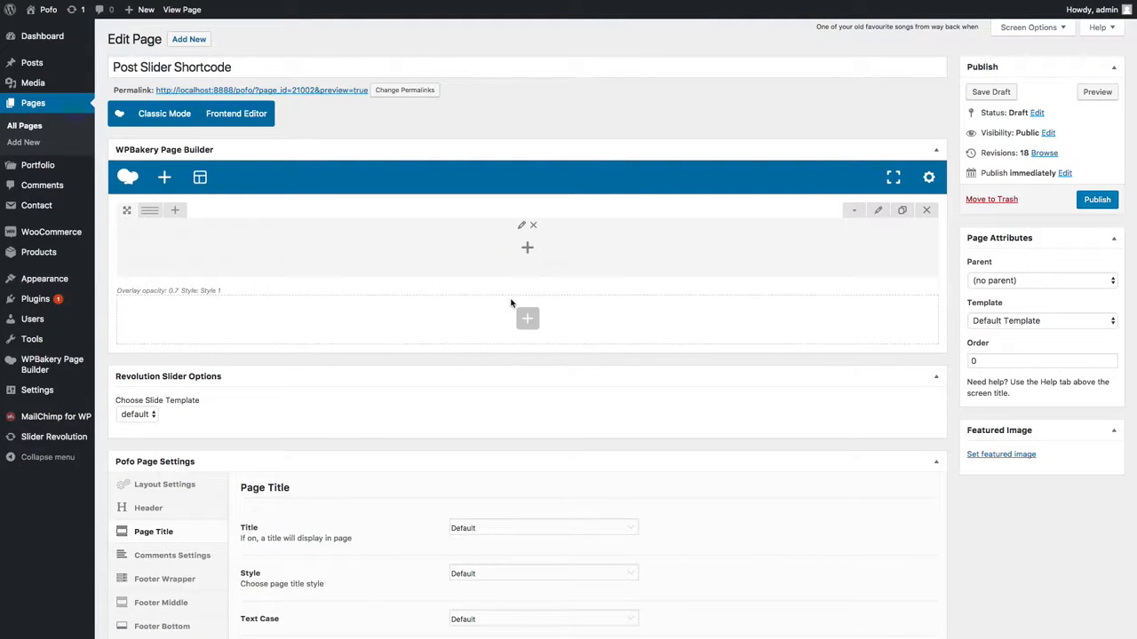
left_click(527, 249)
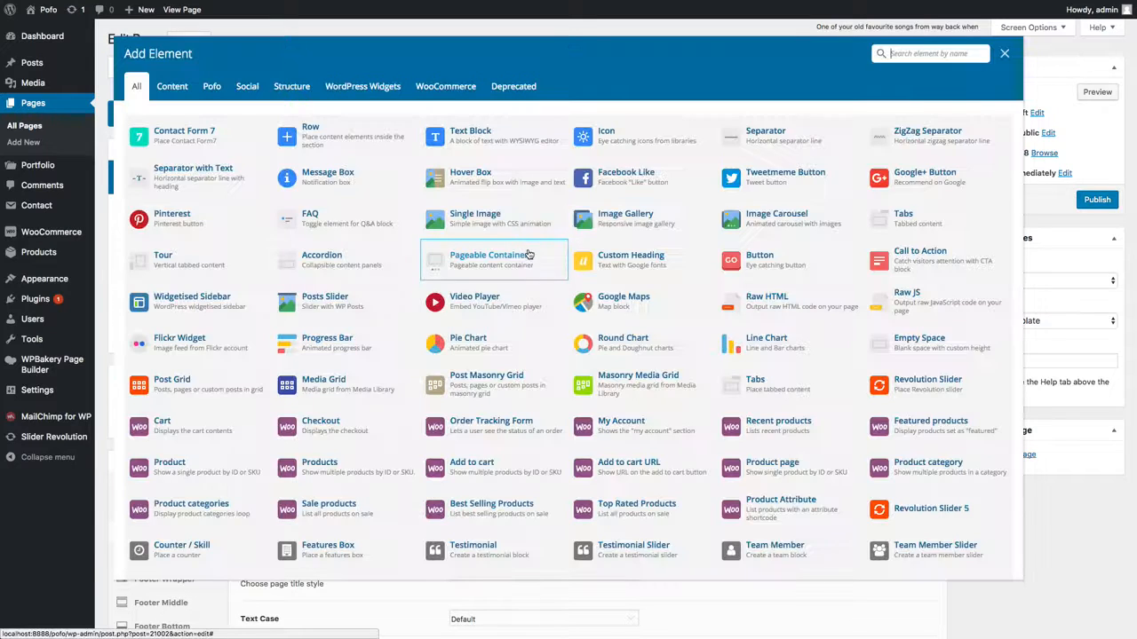
left_click(211, 90)
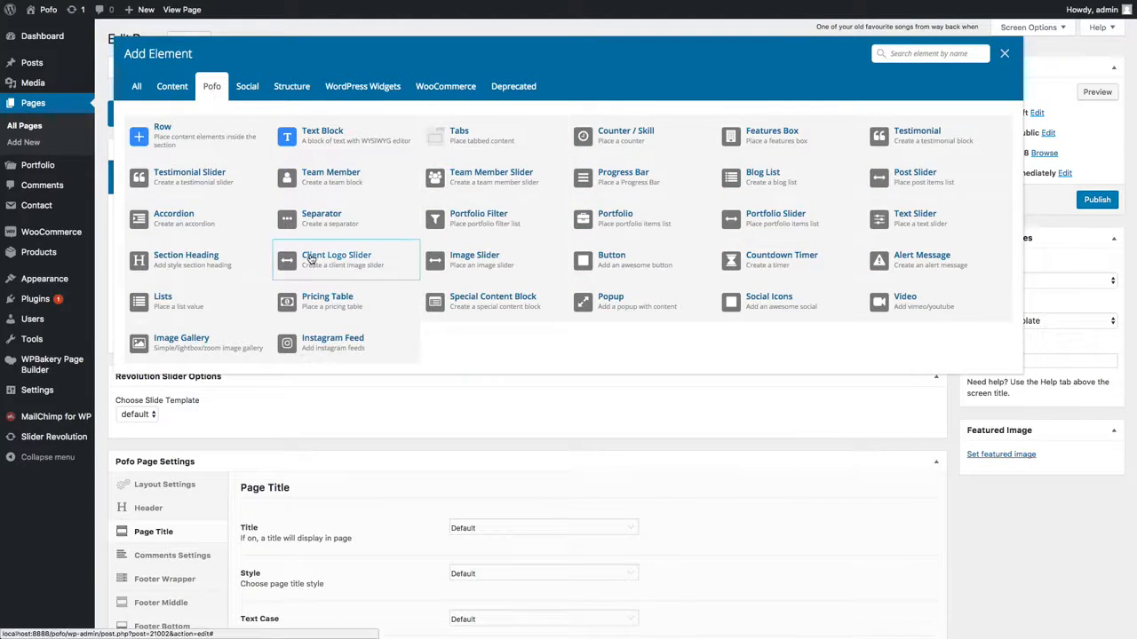
left_click(917, 187)
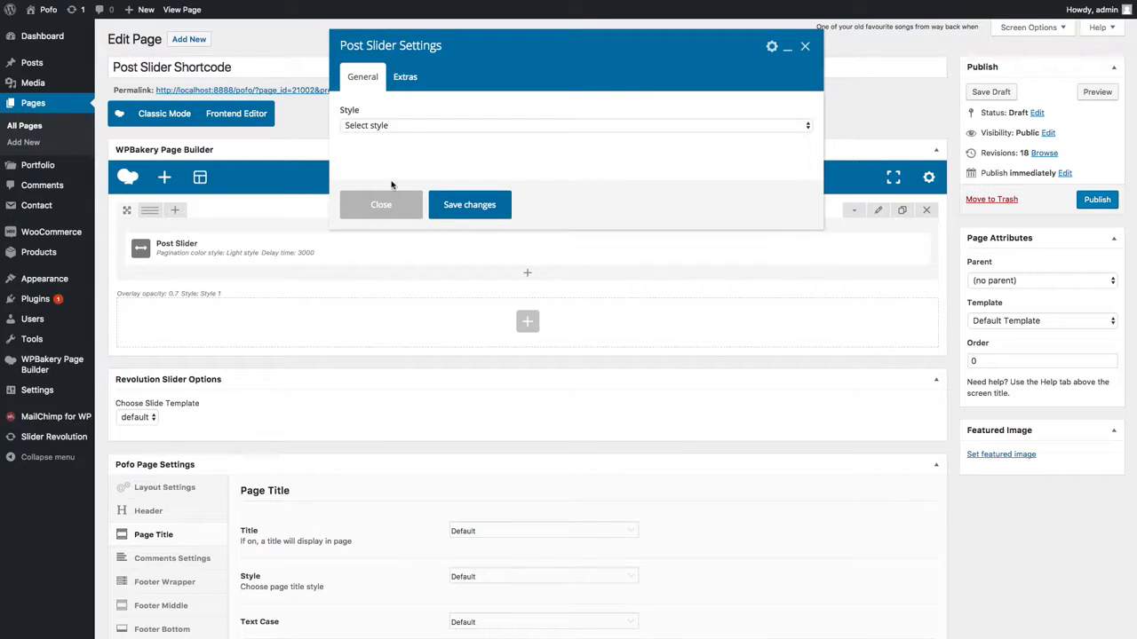
- Set the post slider to Style 1 and restrict its categories to Standard (blog-standard - 17)
left_click(400, 127)
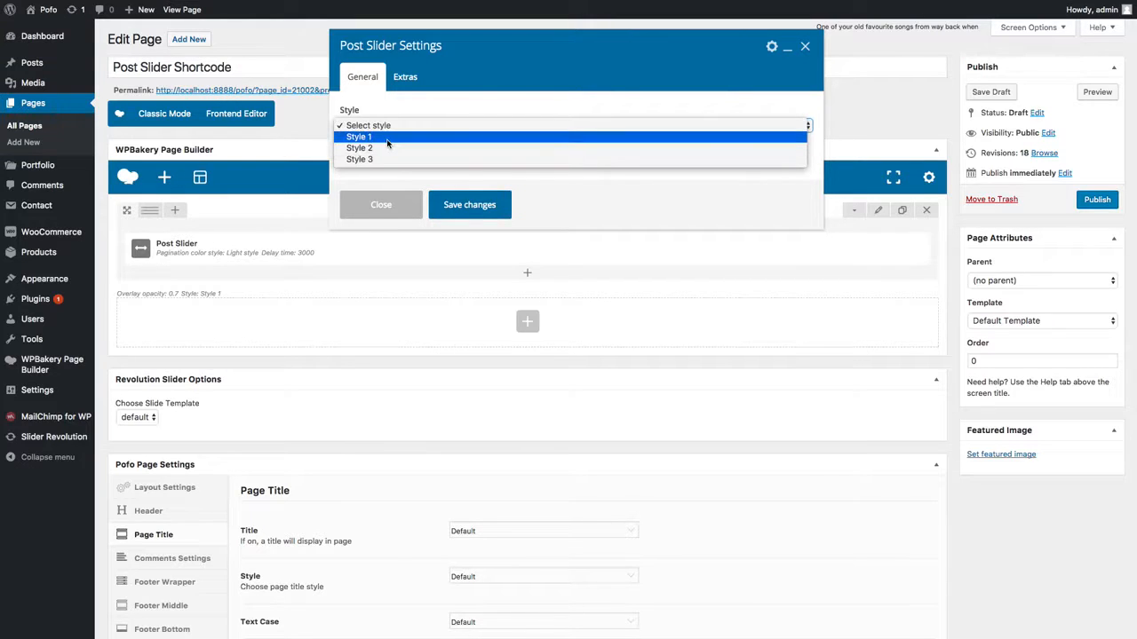
left_click(388, 138)
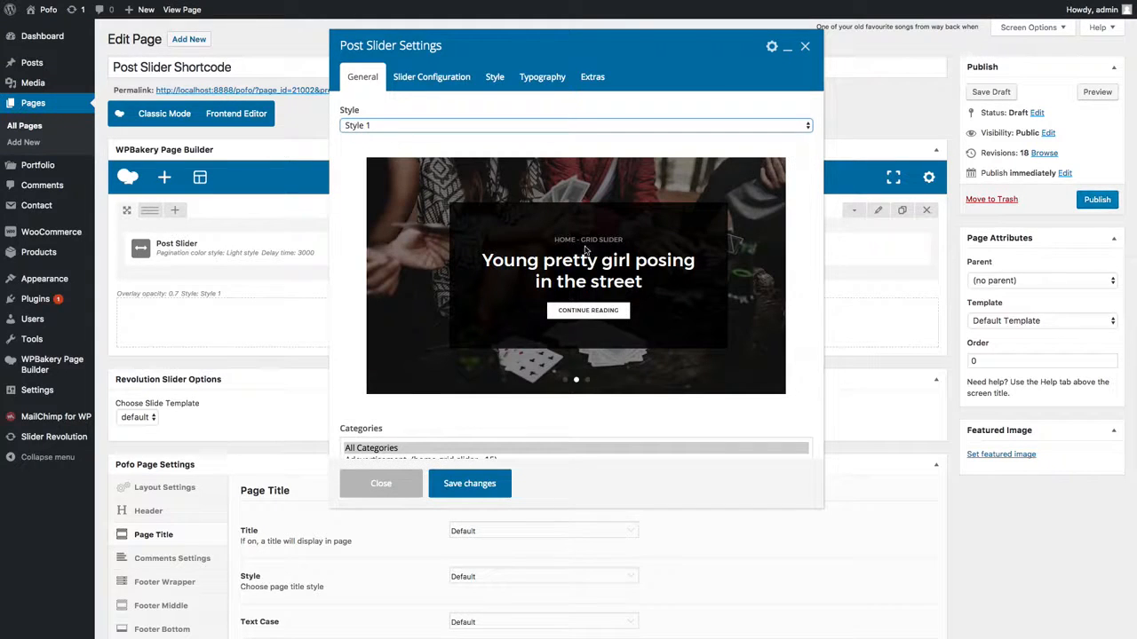
scroll(560, 299, "down", 2)
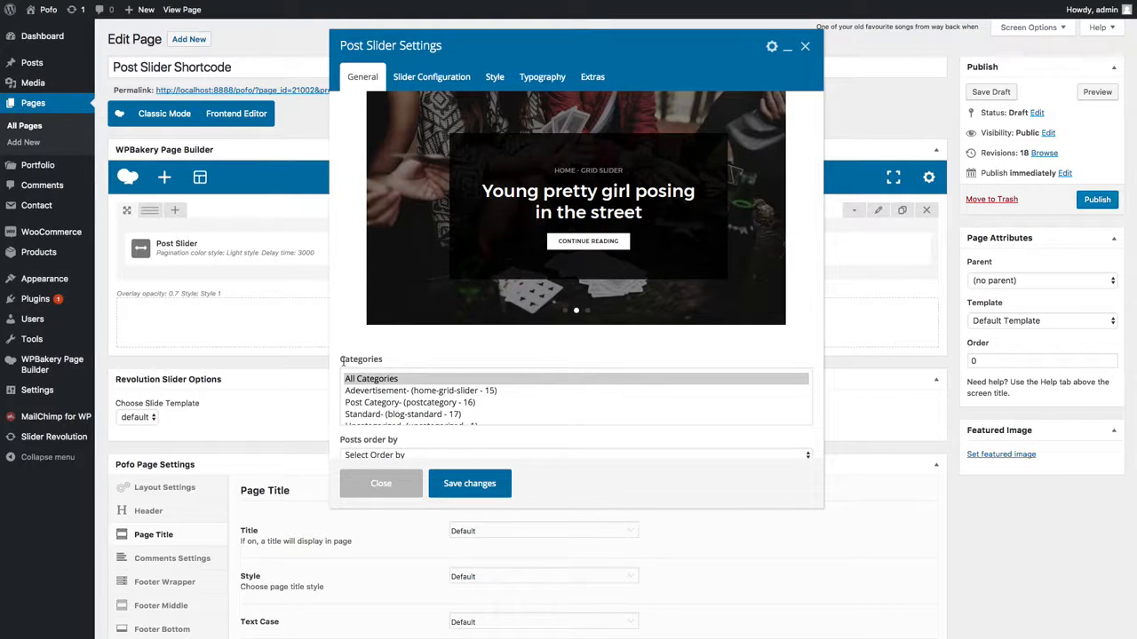
scroll(391, 408, "down", 2)
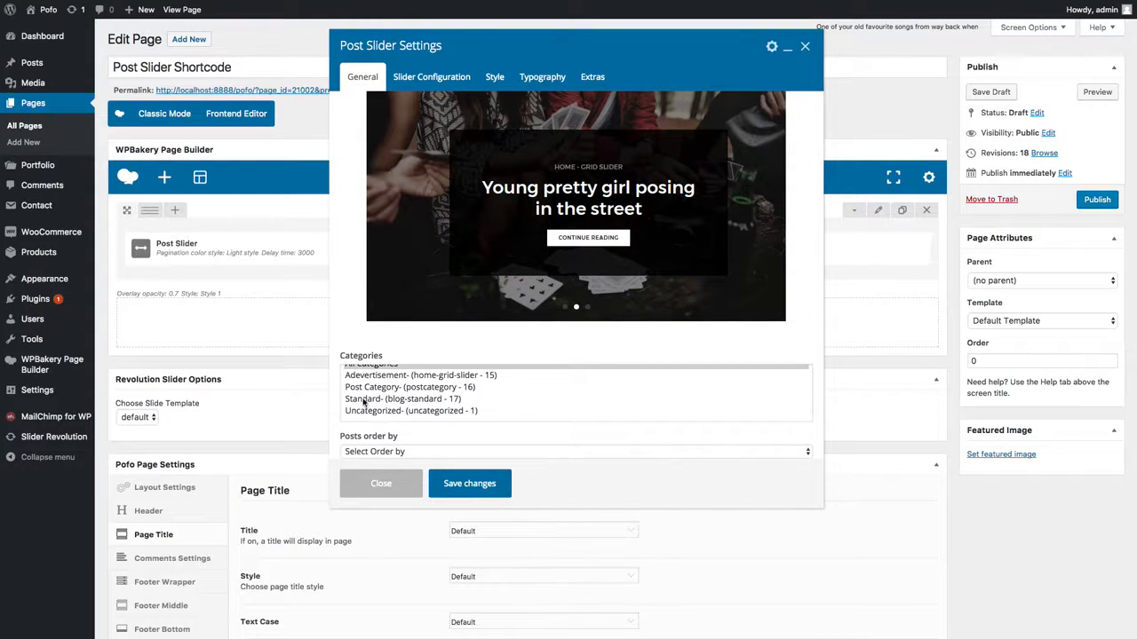
left_click(379, 404)
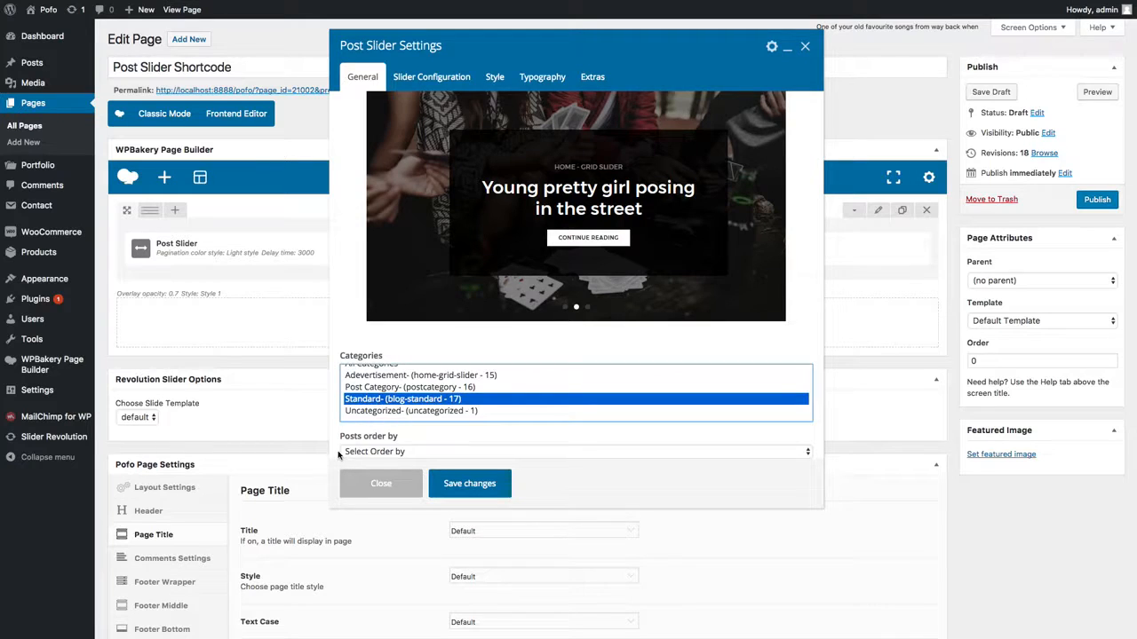
- Order the slider's posts by Date and sort them Descending
scroll(339, 439, "down", 2)
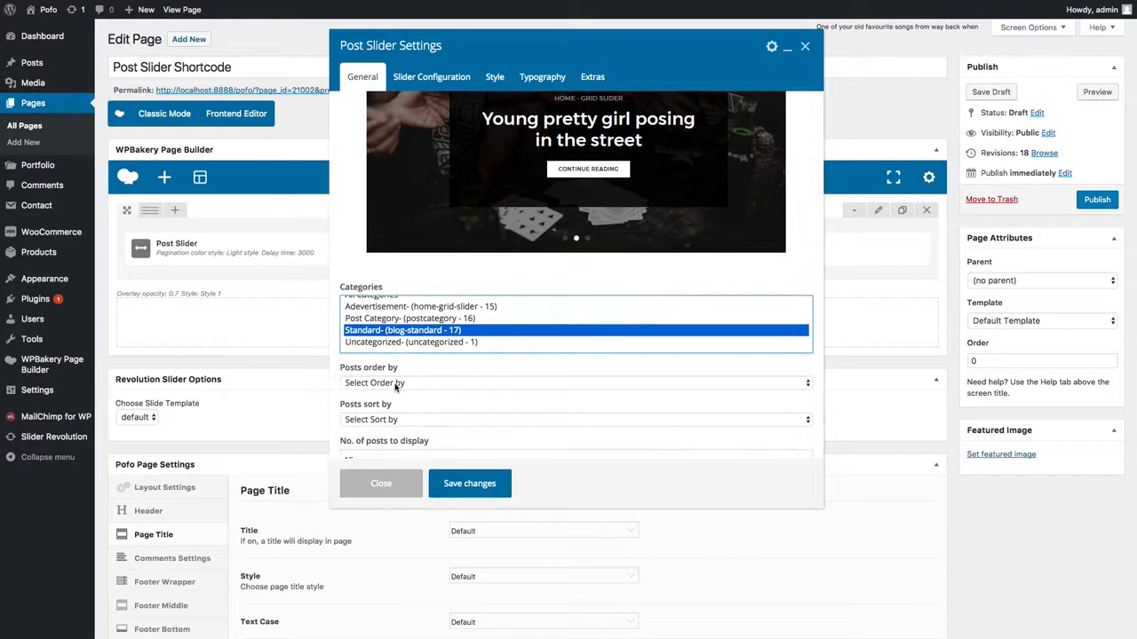
left_click(380, 383)
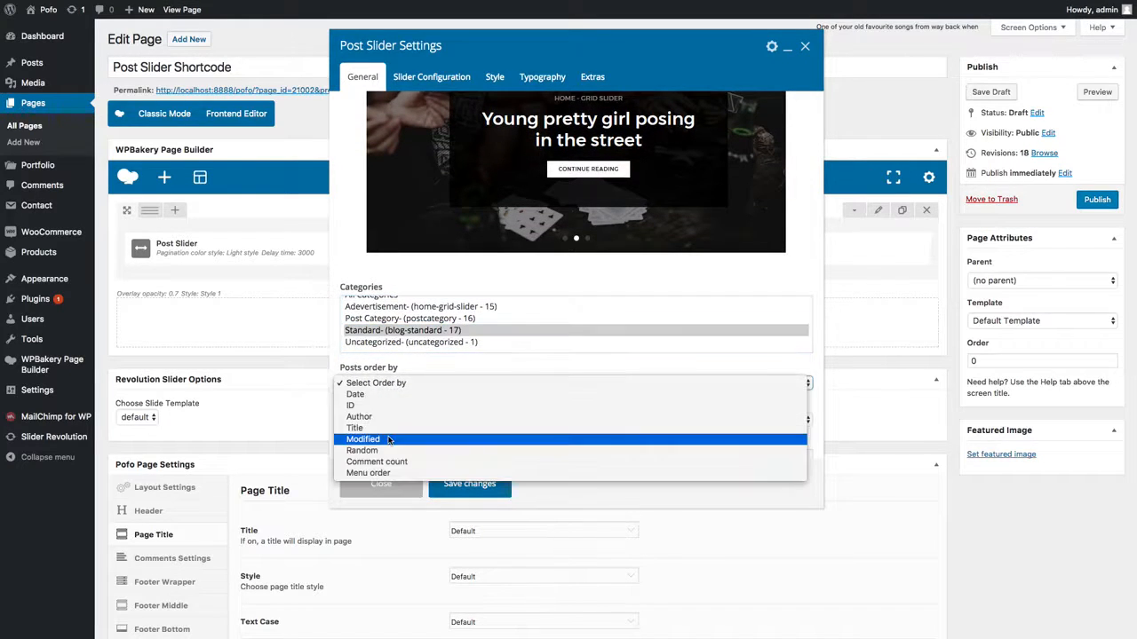
left_click(364, 396)
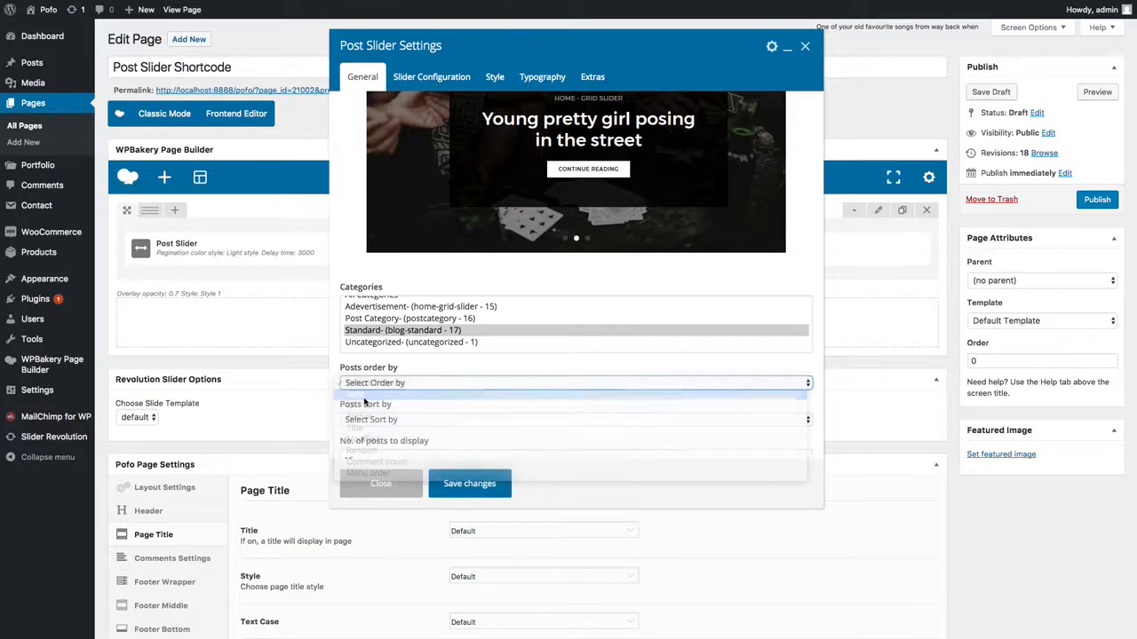
left_click(382, 419)
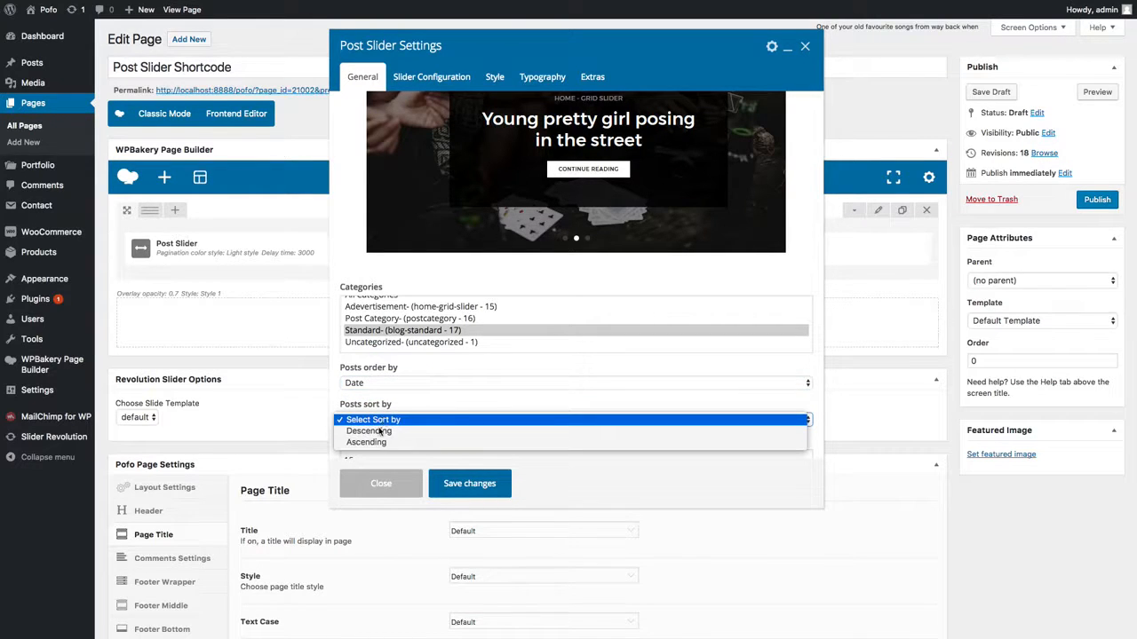
left_click(380, 430)
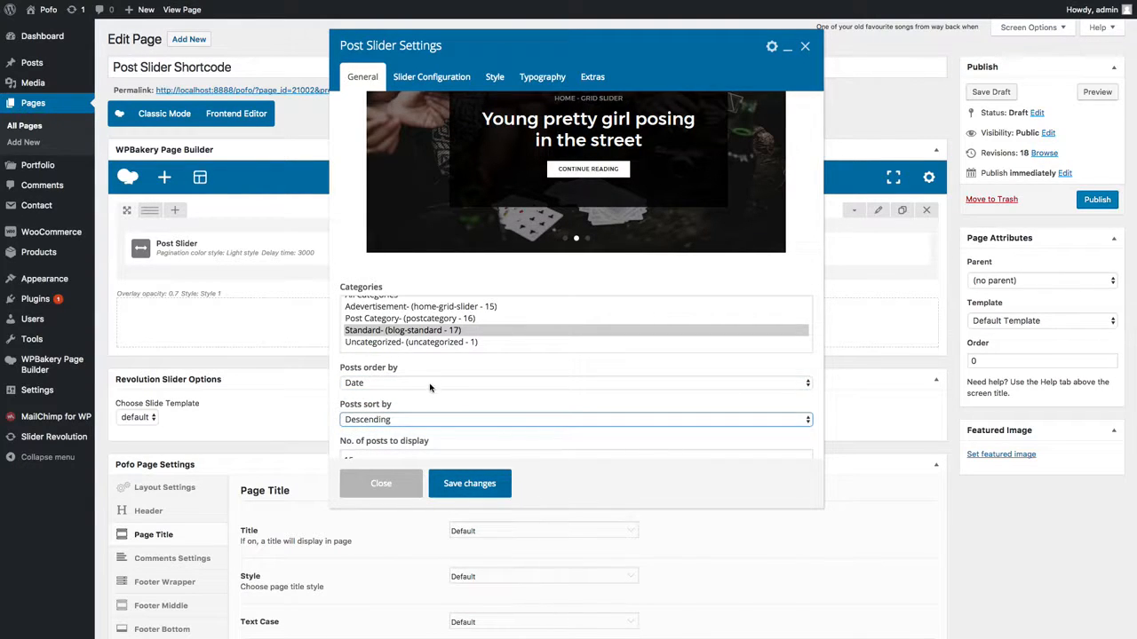
- Set the number of posts to display in the slider to 3
scroll(430, 387, "down", 2)
left_click(430, 390)
key("BackSpace")
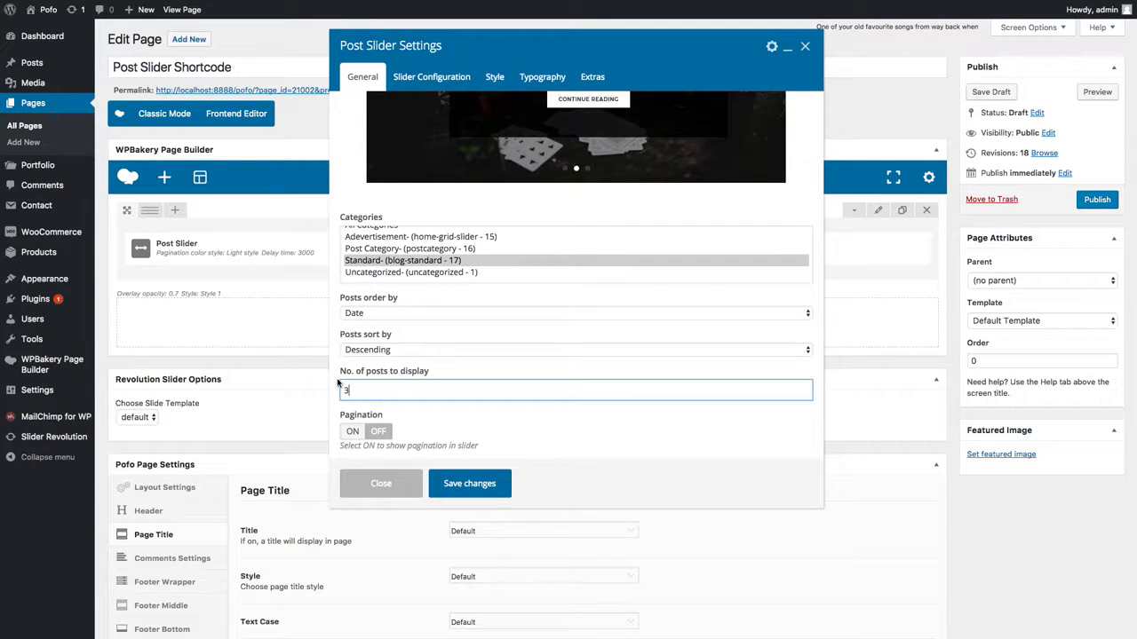
- Turn on the slider's pagination with Dot style and the Dark style color
scroll(341, 391, "down", 1)
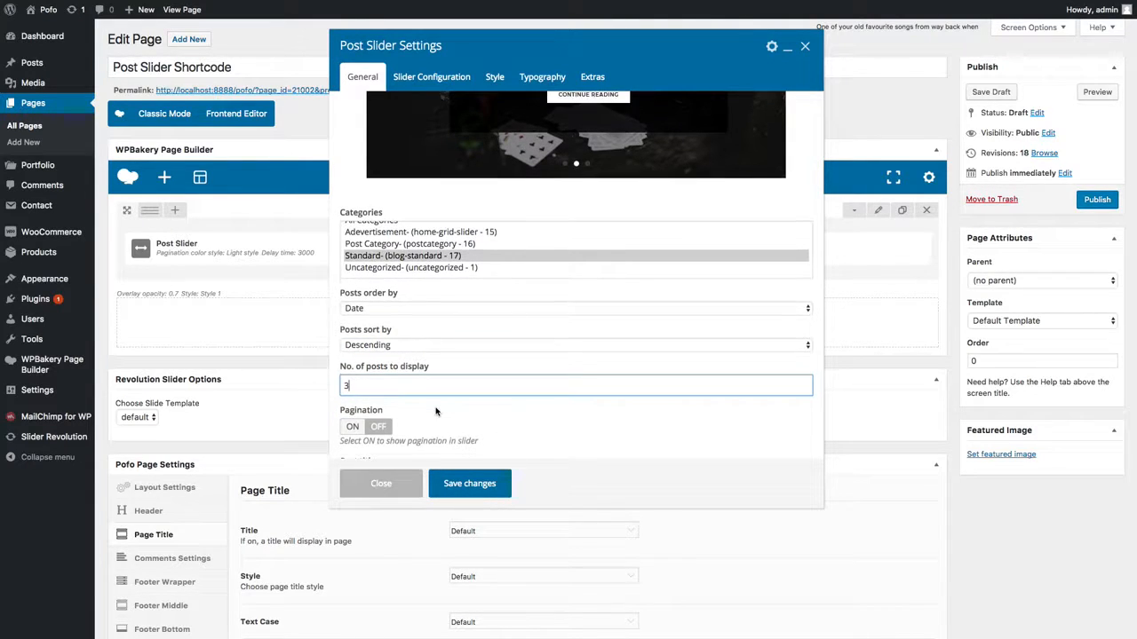
left_click(352, 428)
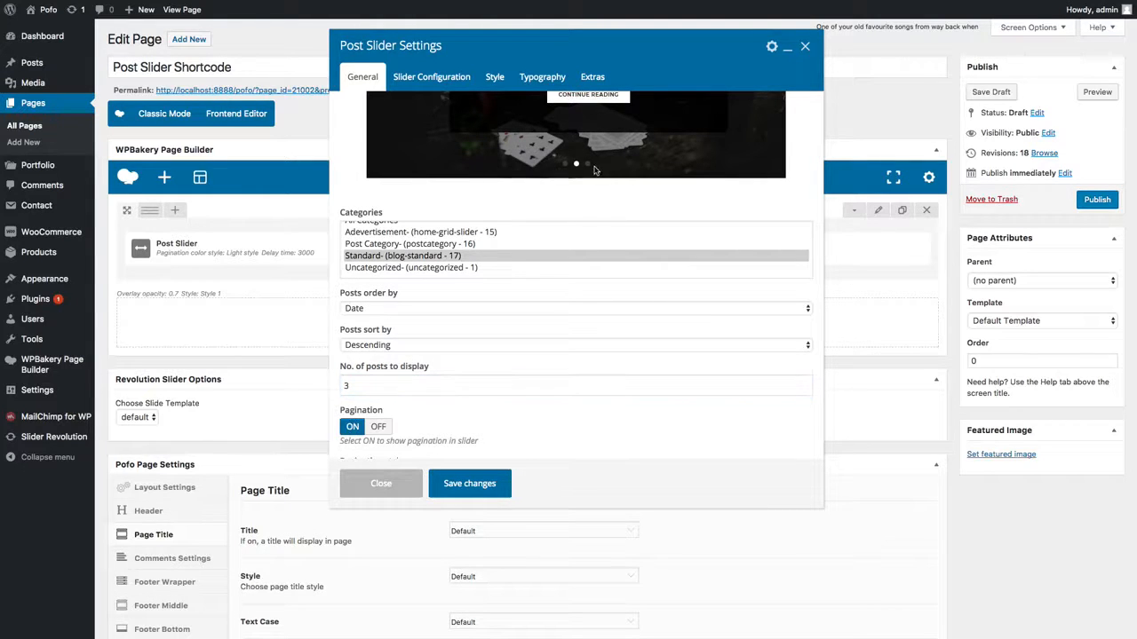
scroll(422, 382, "down", 3)
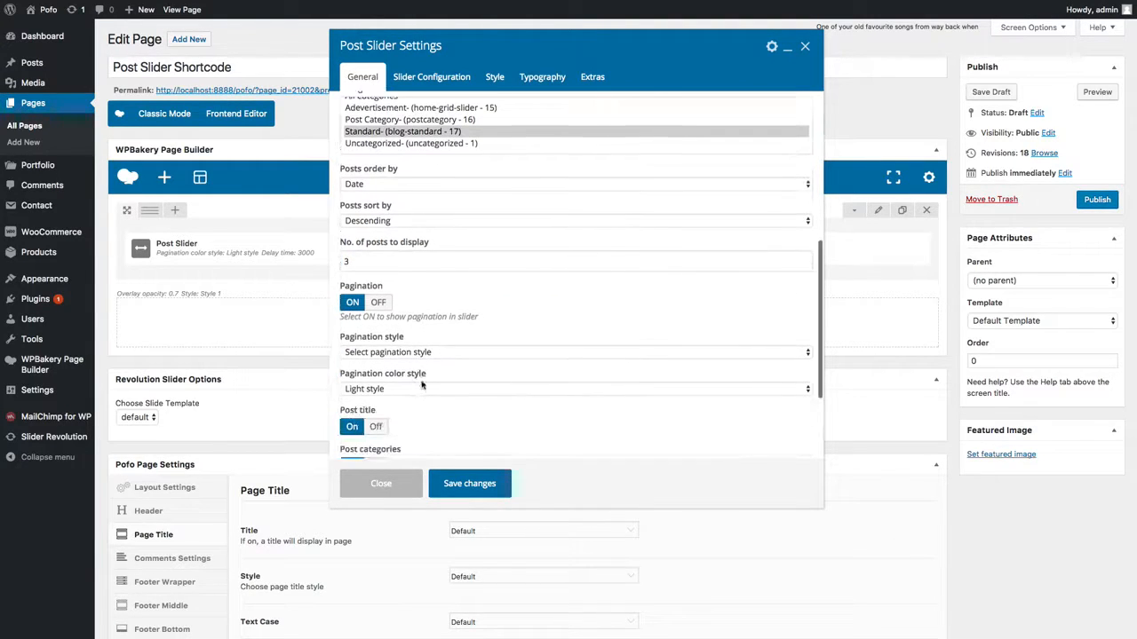
left_click(388, 353)
left_click(385, 365)
left_click(380, 391)
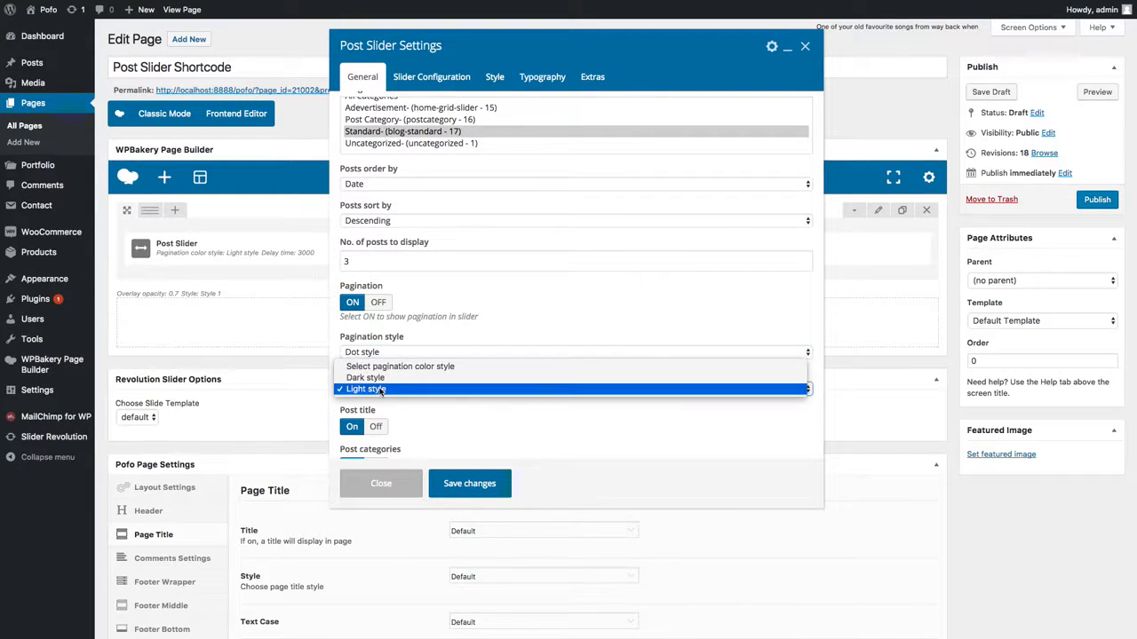
left_click(384, 379)
- Set the slider's read more button text to "Read More"
scroll(444, 397, "down", 1)
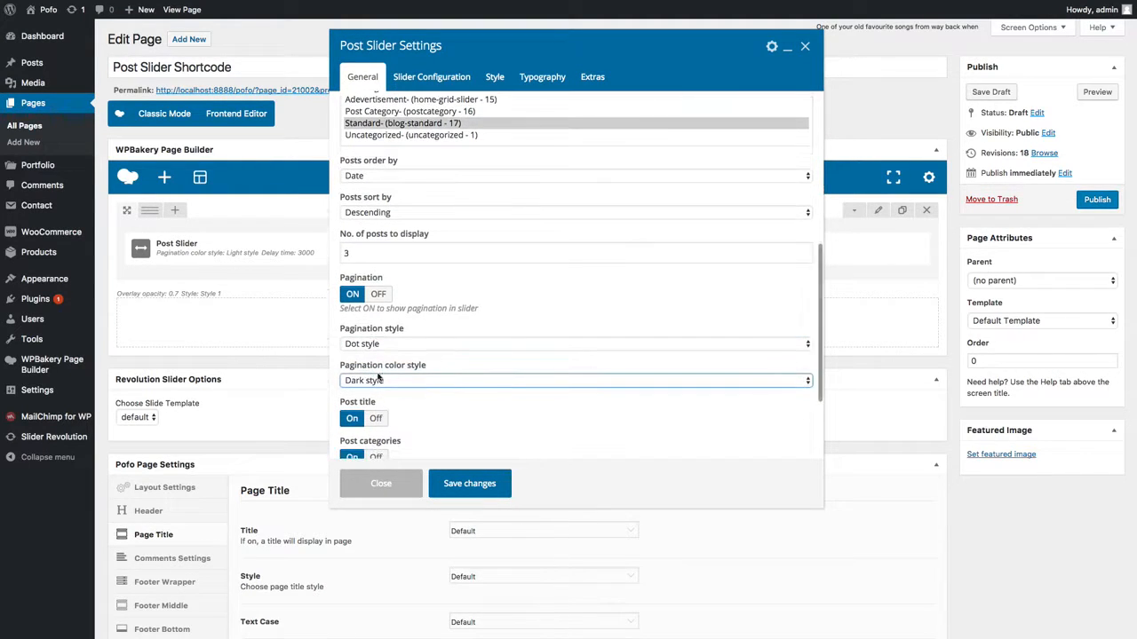
scroll(432, 399, "down", 1)
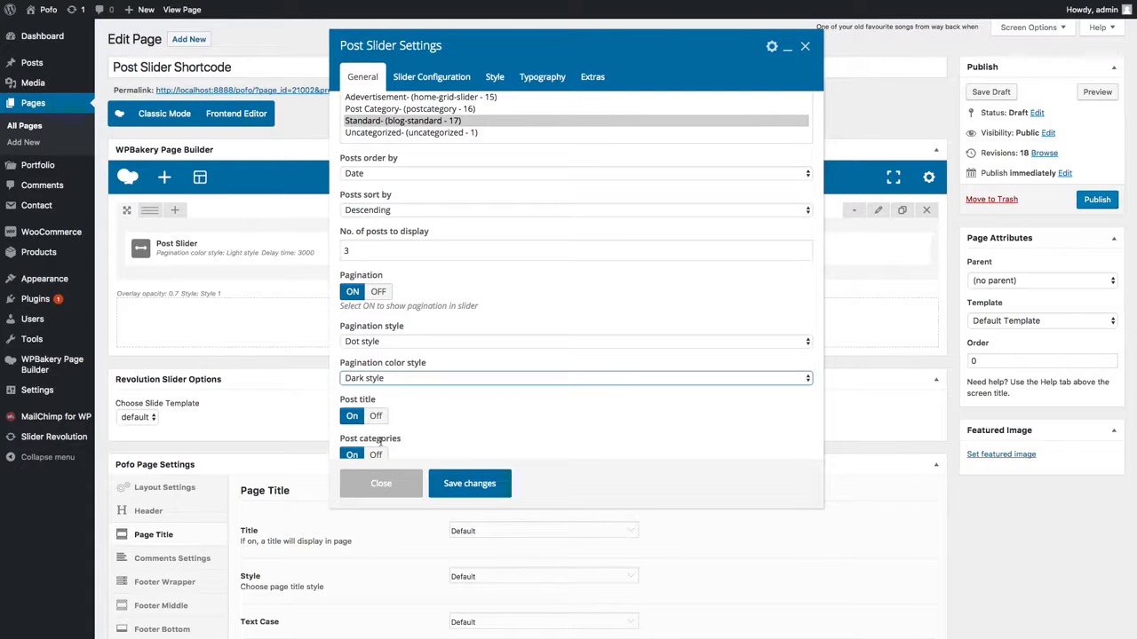
scroll(555, 266, "up", 5)
scroll(538, 255, "down", 6)
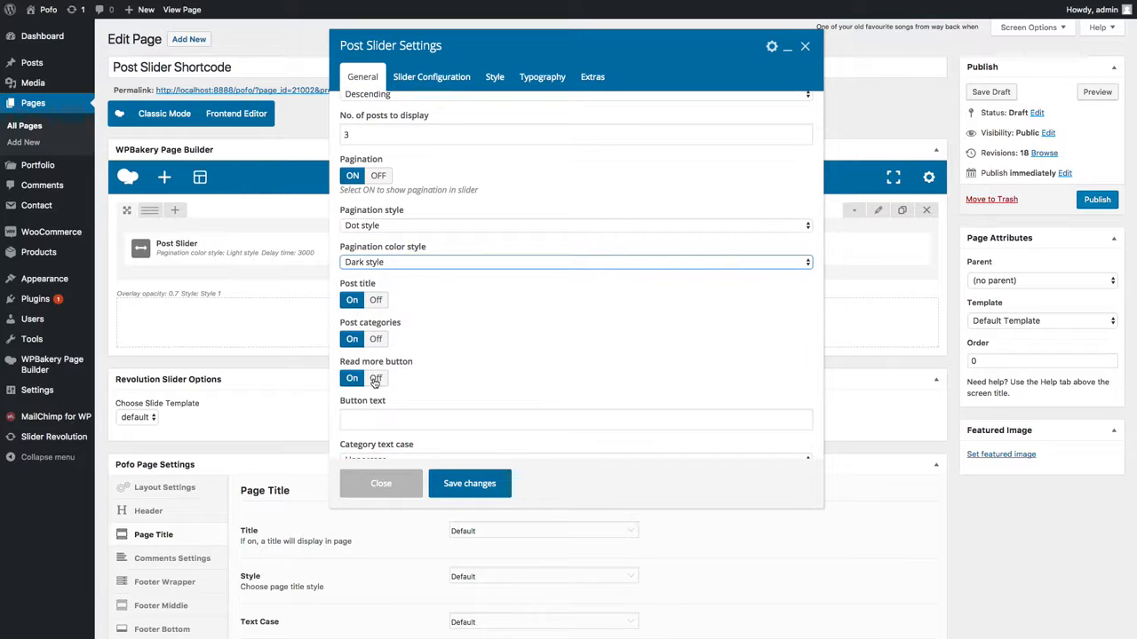
left_click(379, 419)
scroll(513, 367, "down", 1)
type("Read More")
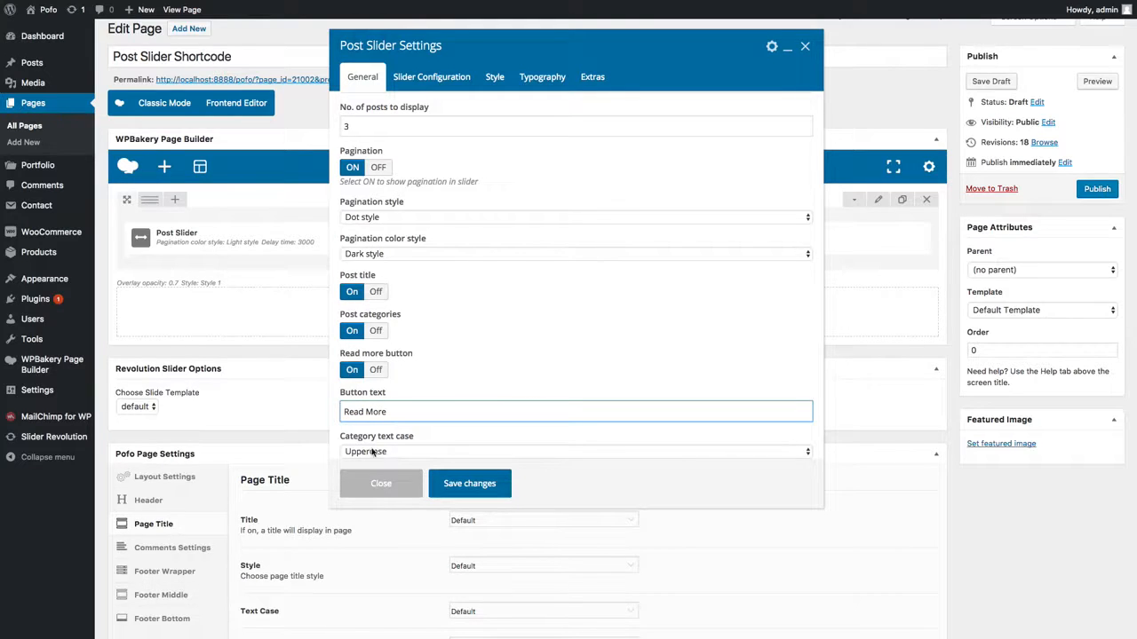
- Check the available options for the slider's category text case without changing the selection
scroll(406, 453, "down", 1)
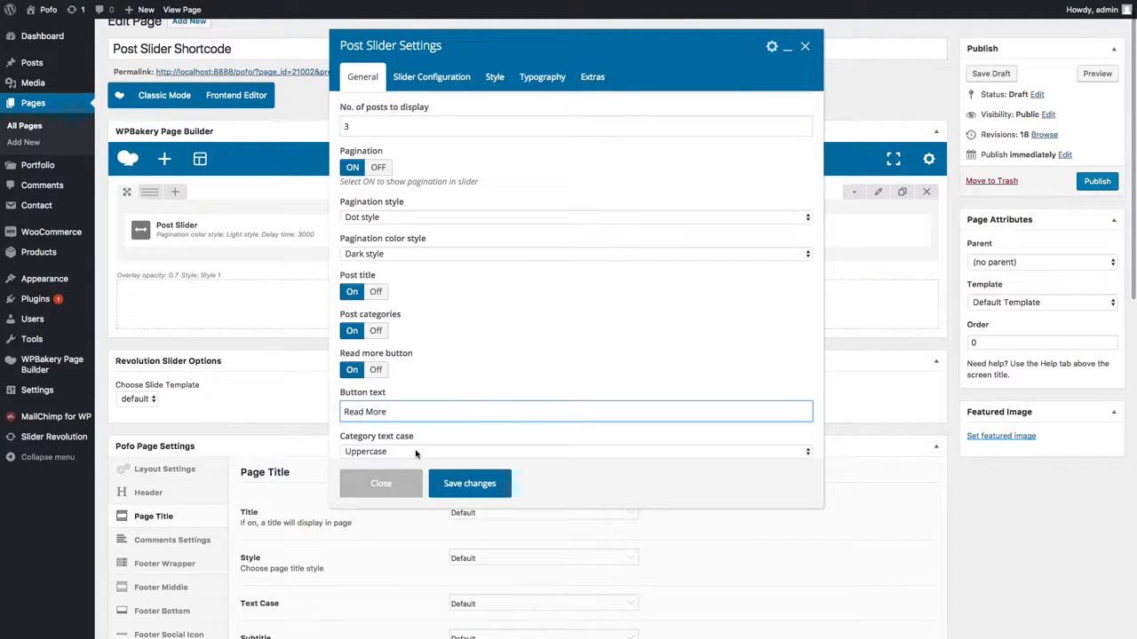
left_click(415, 453)
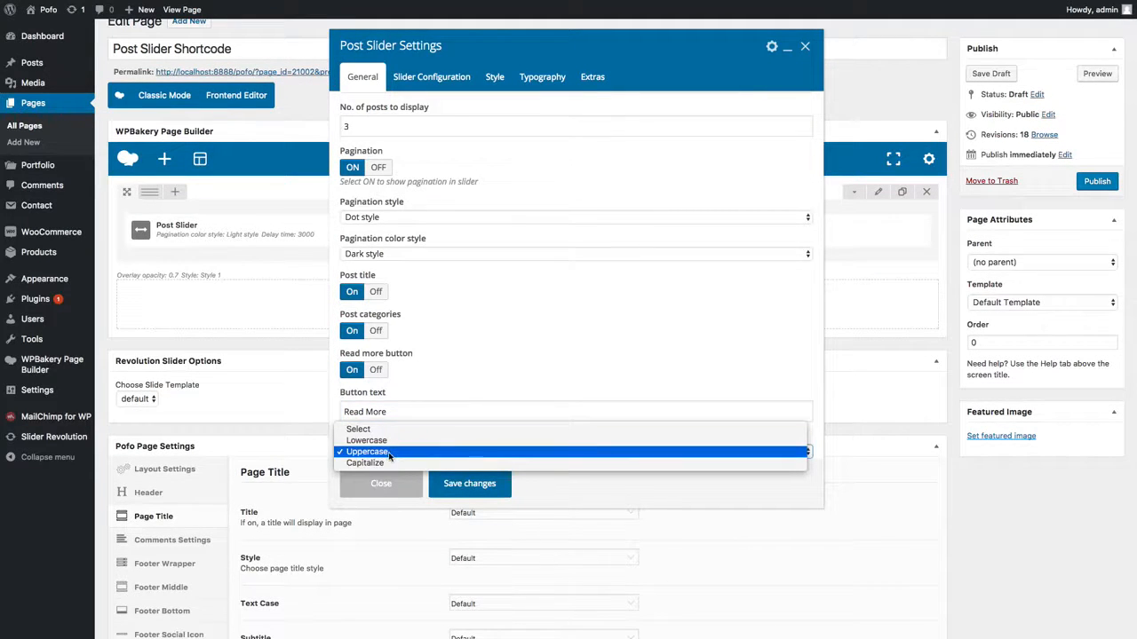
left_click(517, 322)
scroll(517, 321, "up", 10)
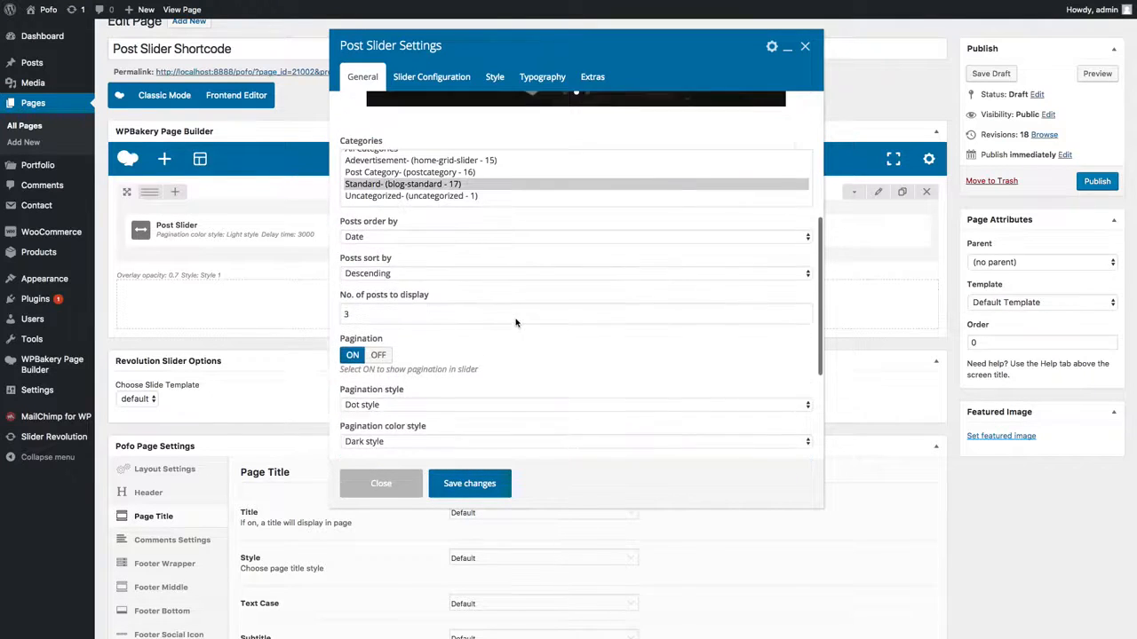
- Turn on auto play for the post slider in its slider configuration
left_click(447, 78)
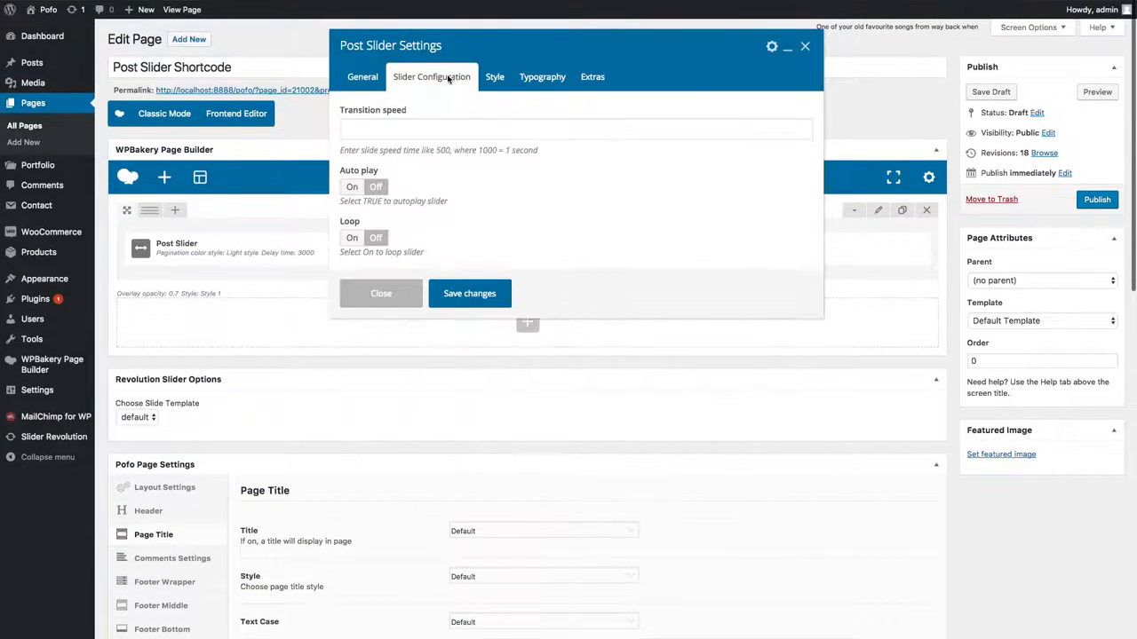
left_click(401, 135)
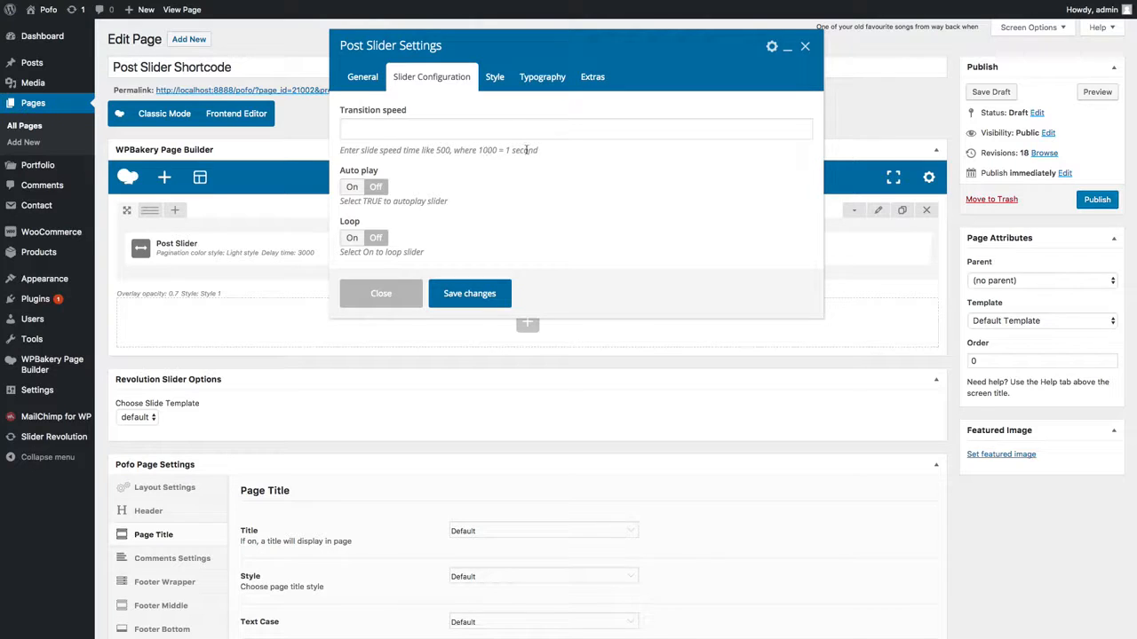
left_click(352, 188)
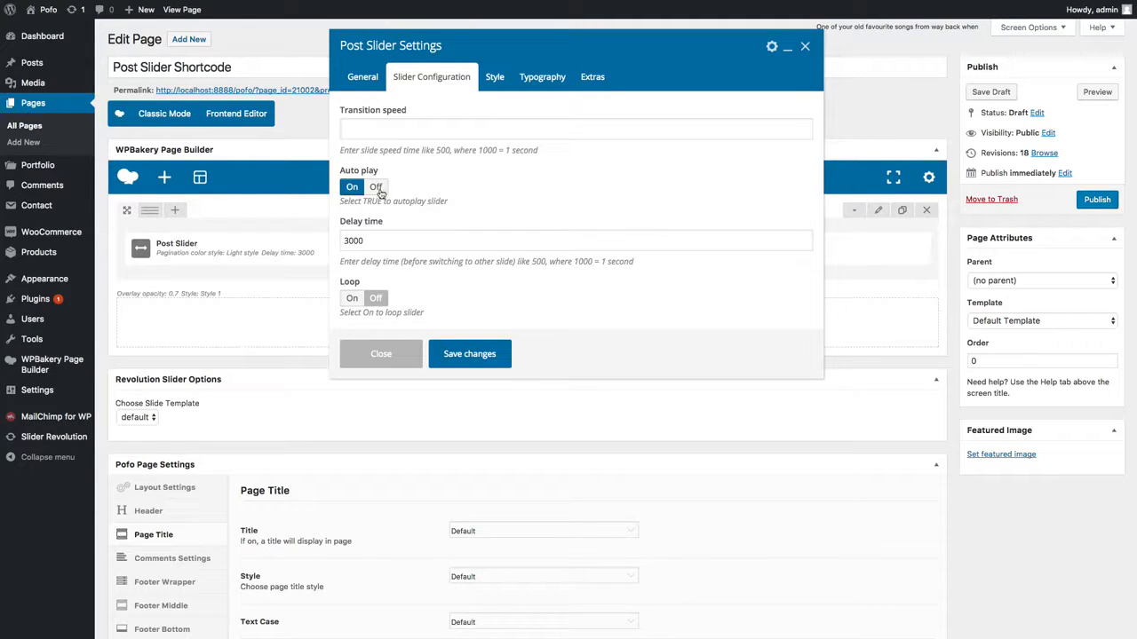
left_click(397, 240)
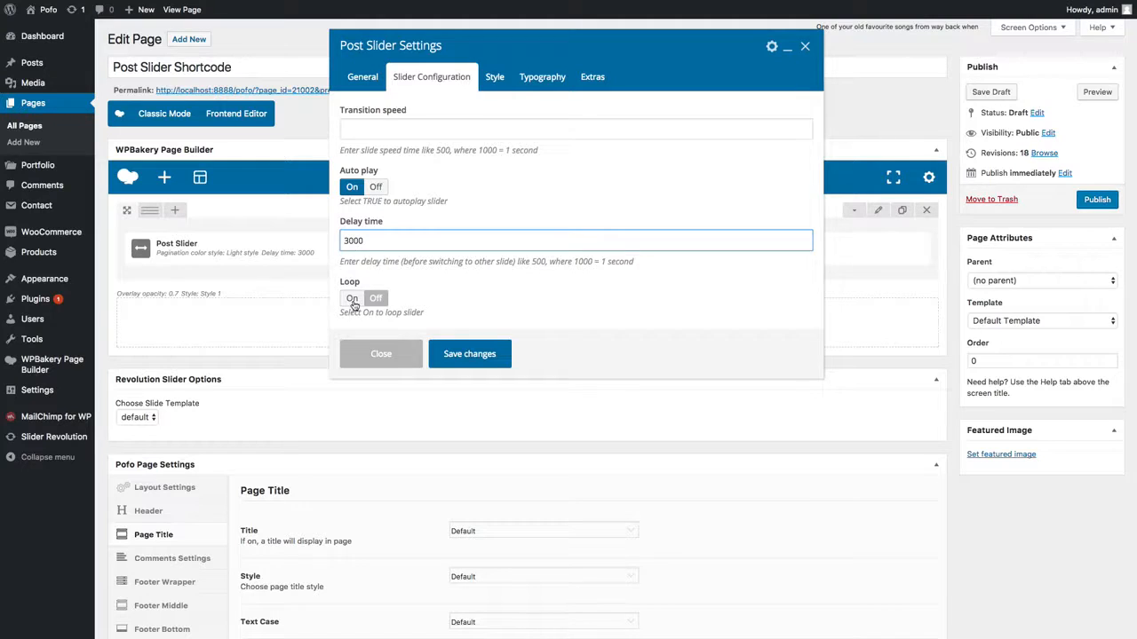
- Examine the post slider's color styles, its title typography fields and dropdown choices, and its element ID and extra class settings
left_click(494, 78)
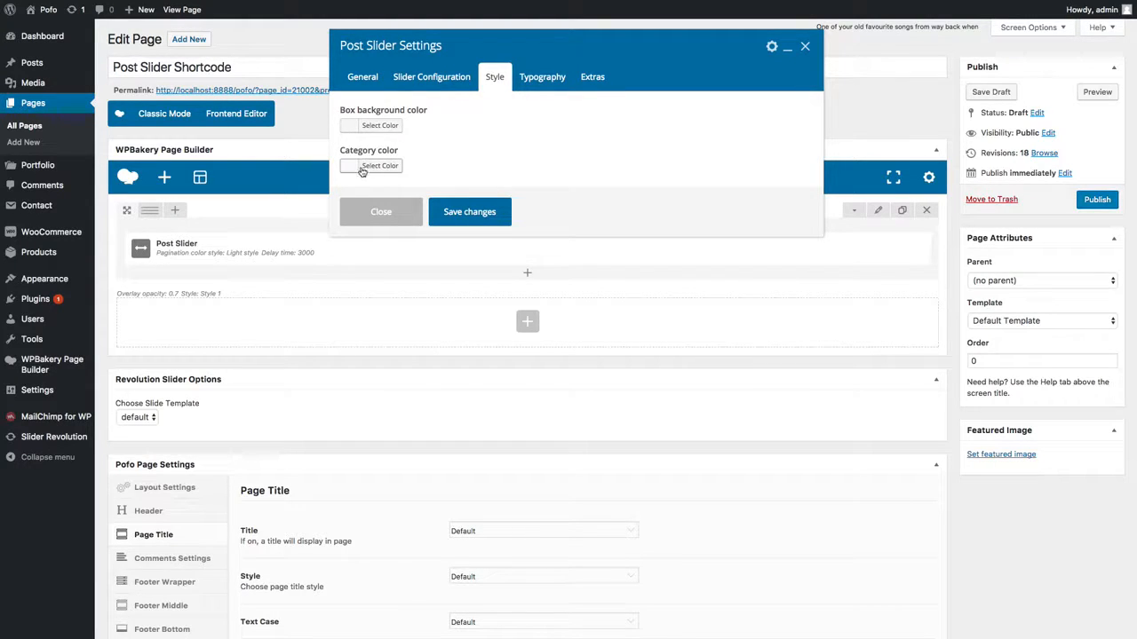
left_click(543, 82)
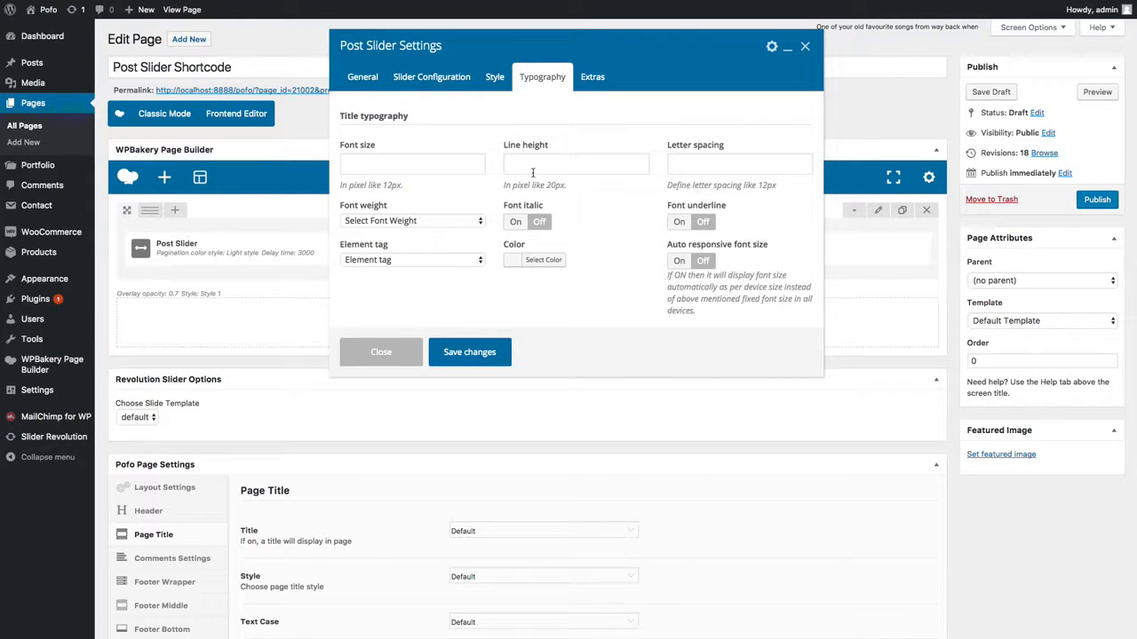
left_click(449, 170)
left_click(549, 169)
left_click(683, 169)
left_click(432, 225)
left_click(451, 202)
left_click(405, 262)
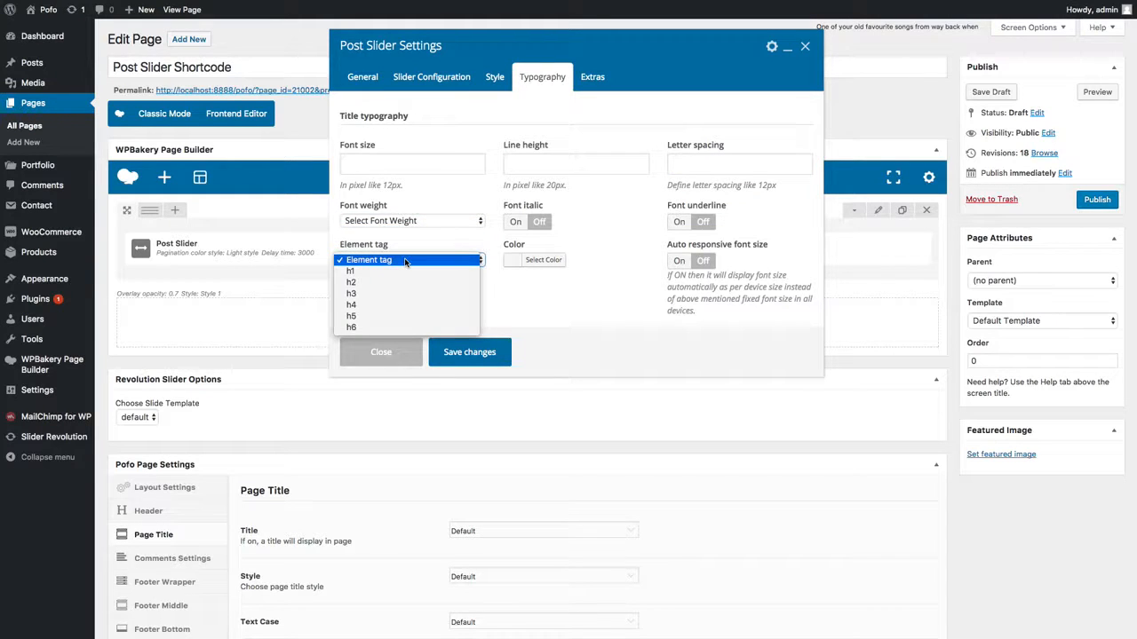
left_click(634, 264)
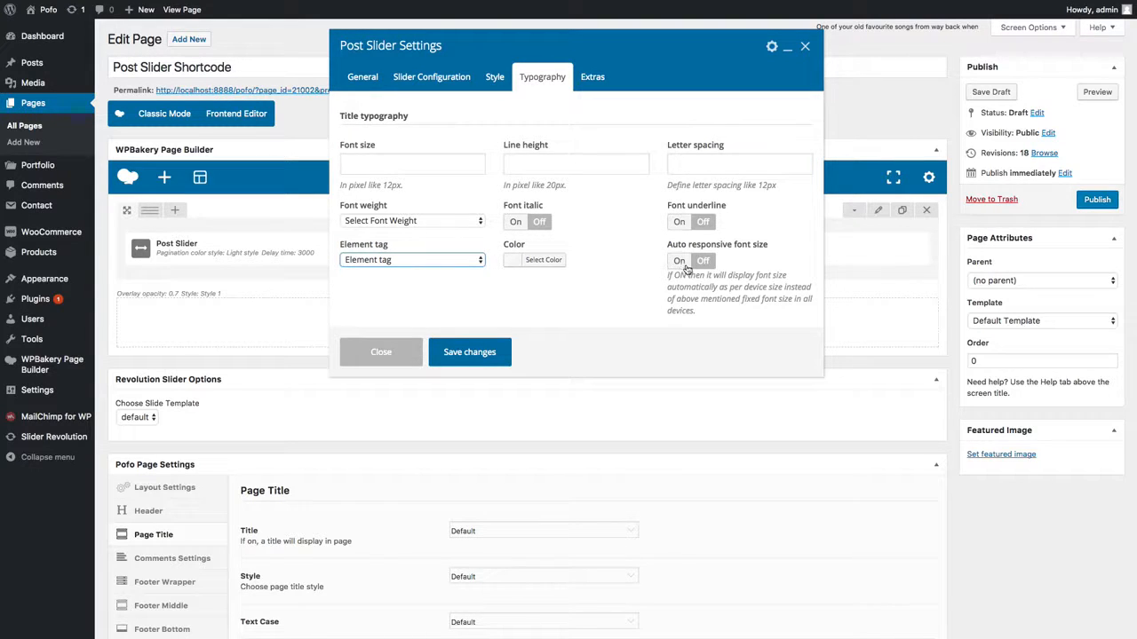
left_click(592, 78)
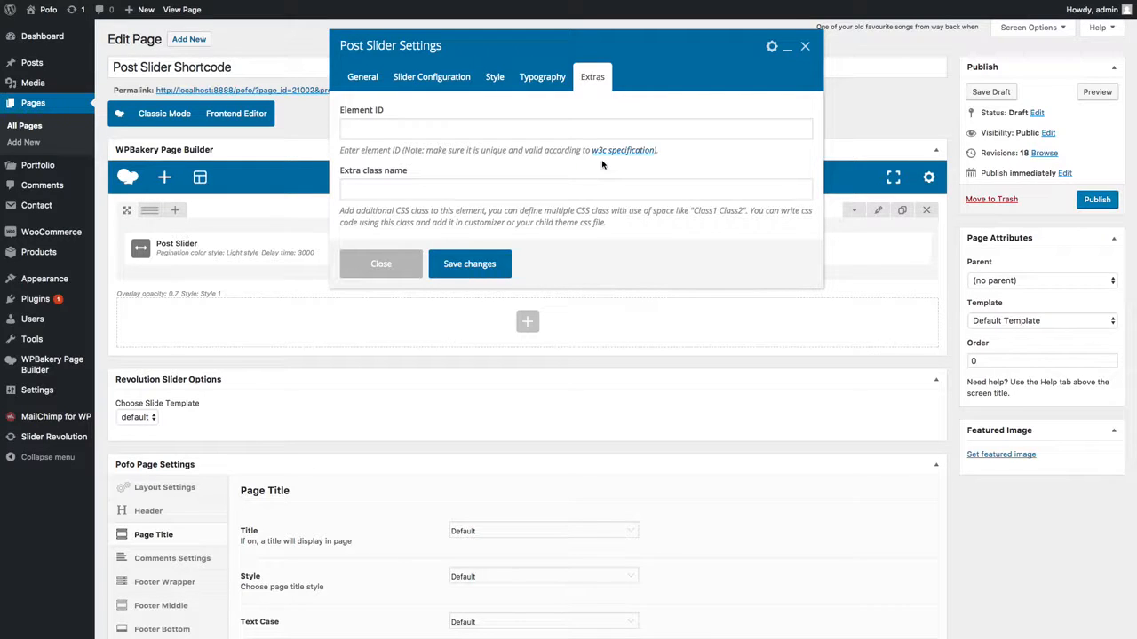
- Save the post slider settings with the element ID and extra class name left blank, and preview the page
left_click(392, 133)
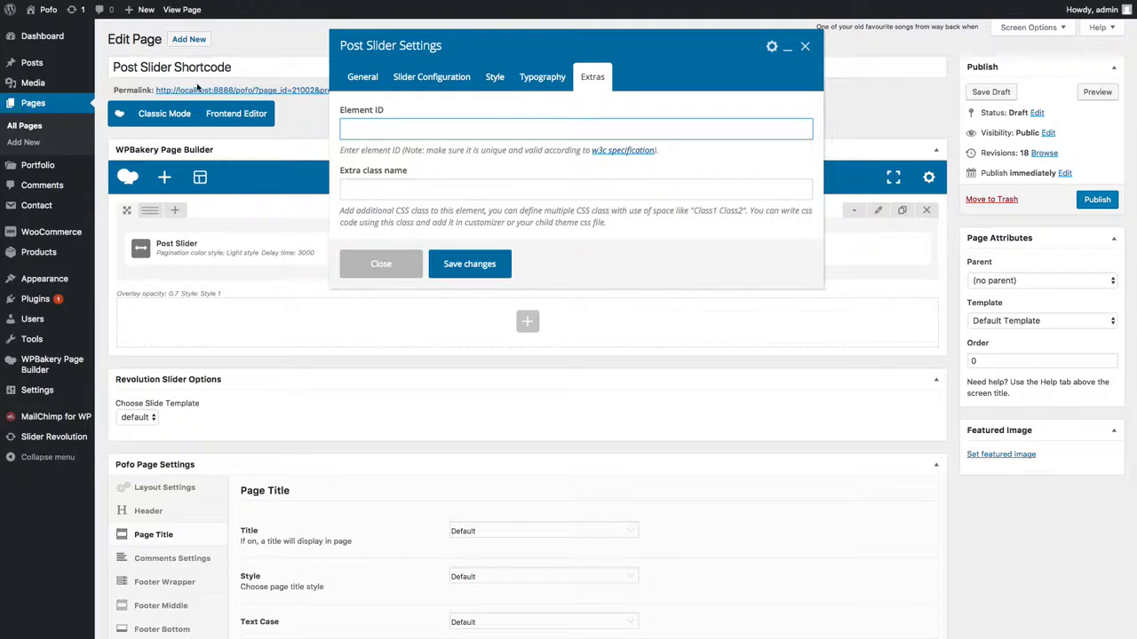
left_click(393, 189)
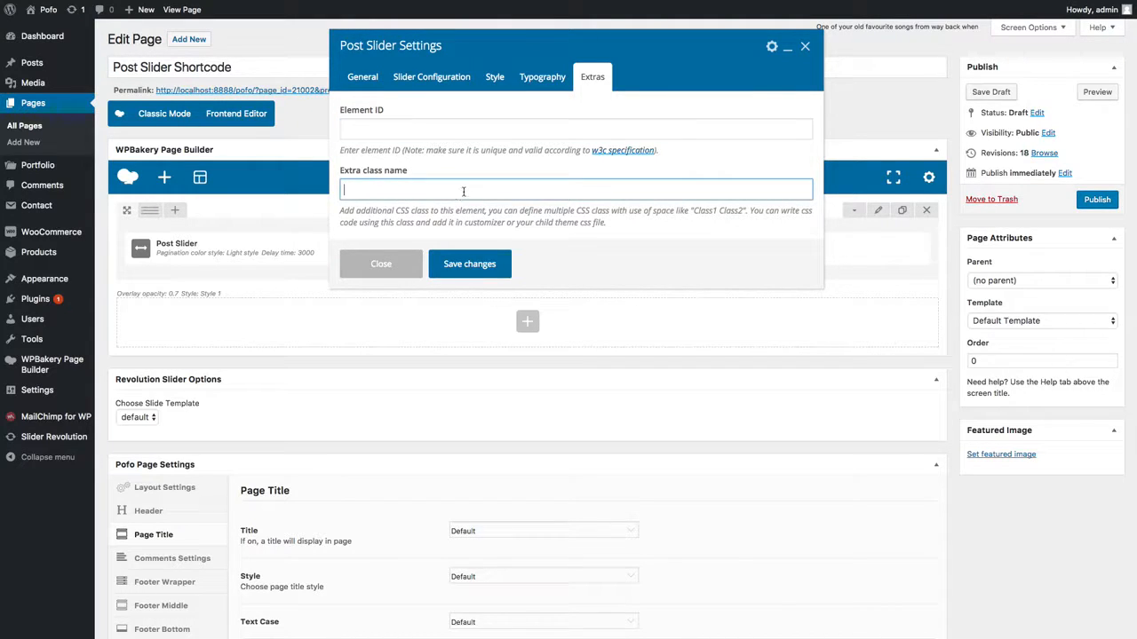
left_click(394, 133)
left_click(395, 185)
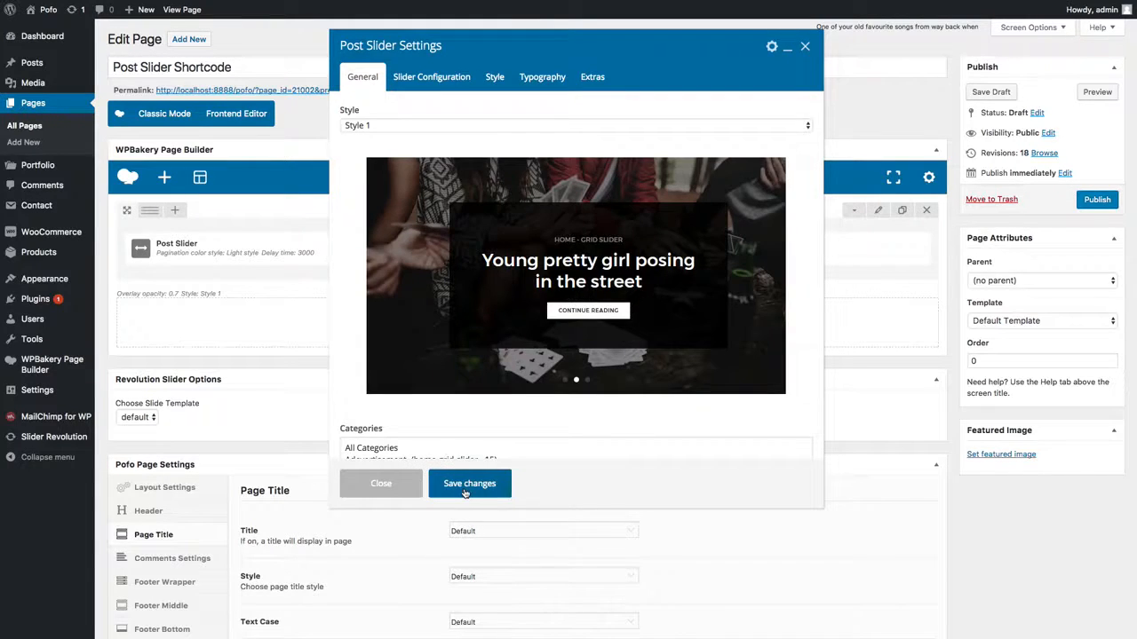
left_click(464, 491)
left_click(1097, 92)
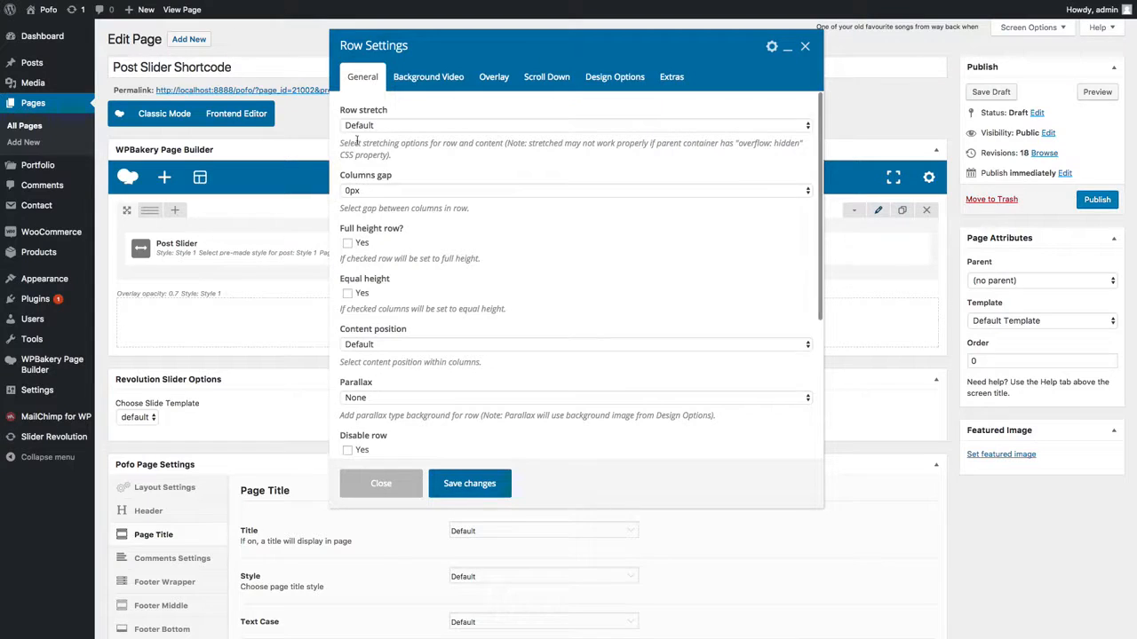
- Set the stretch of the row containing the post slider to "Stretch row and content (no paddings)" and save the row settings
left_click(386, 126)
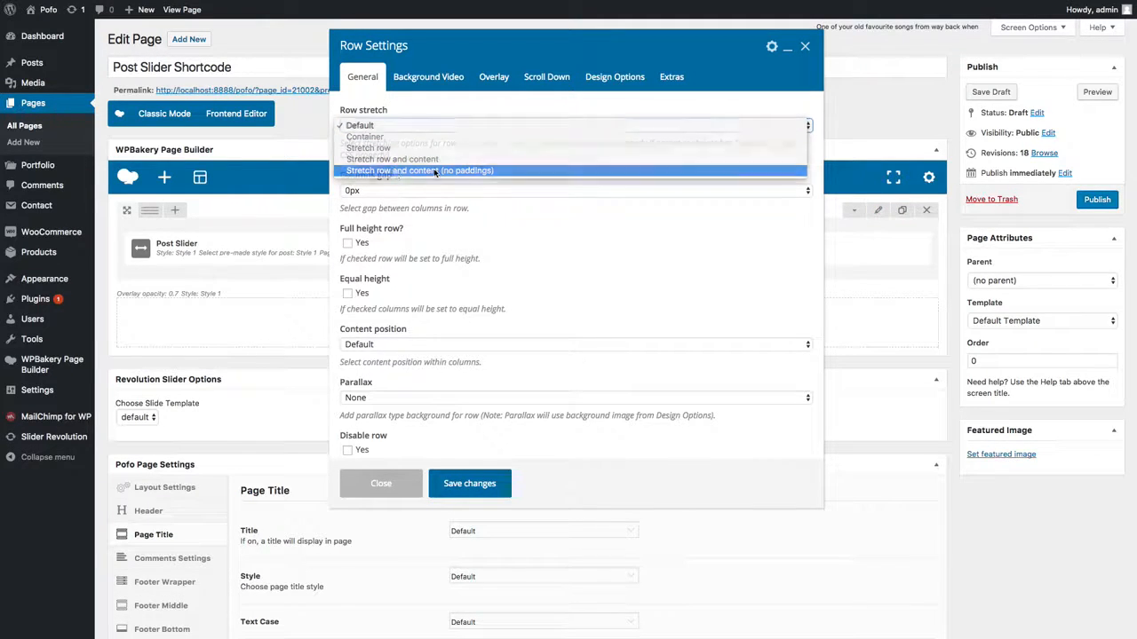
left_click(394, 172)
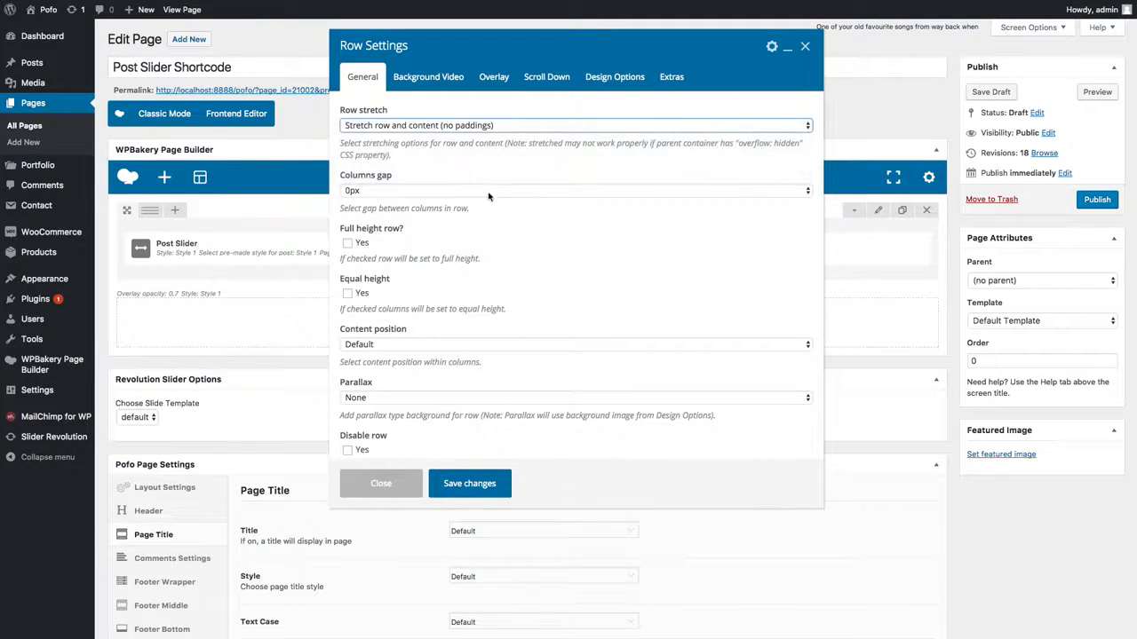
left_click(470, 485)
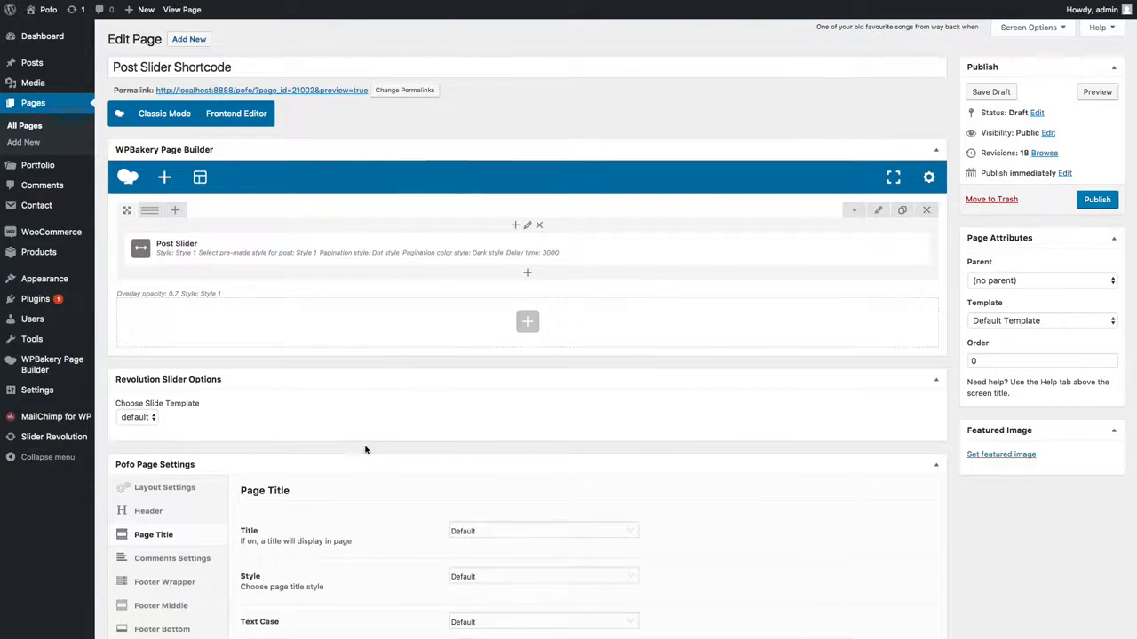
- Turn the page title off in the Pofo page settings
scroll(364, 450, "down", 2)
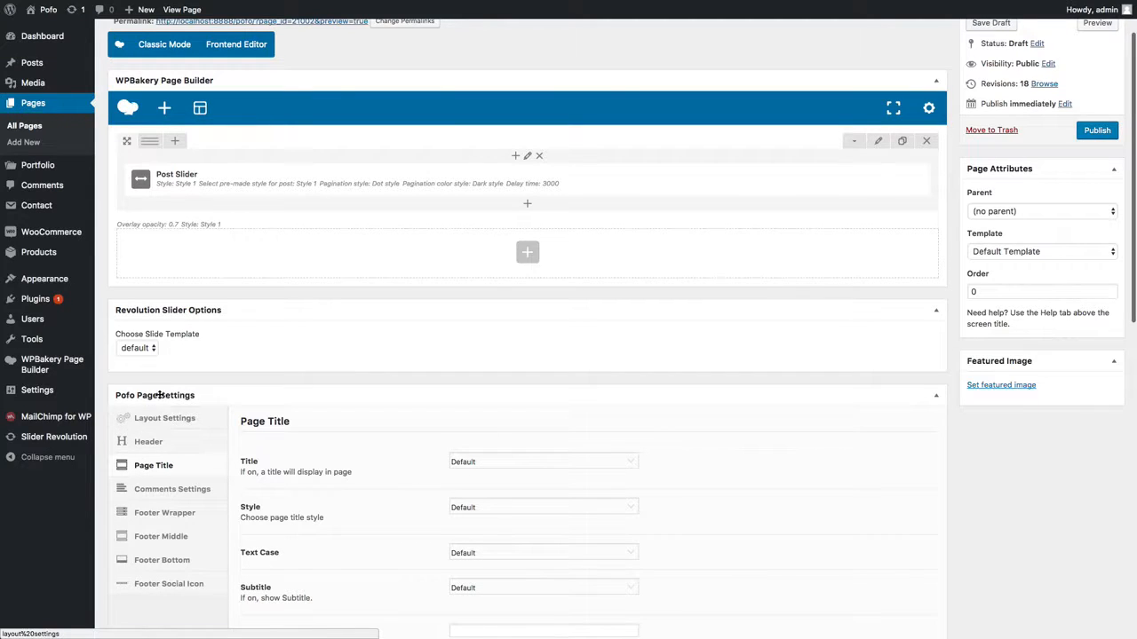
left_click(494, 462)
left_click(486, 480)
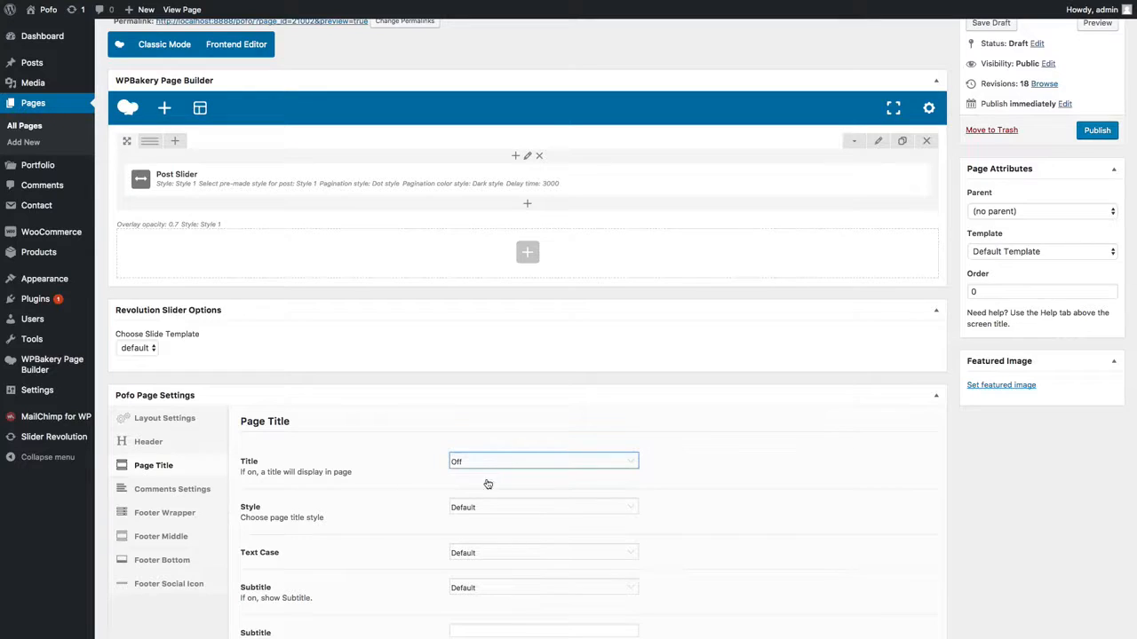
- Preview the page and swipe through the post slider's slides
scroll(1040, 174, "up", 2)
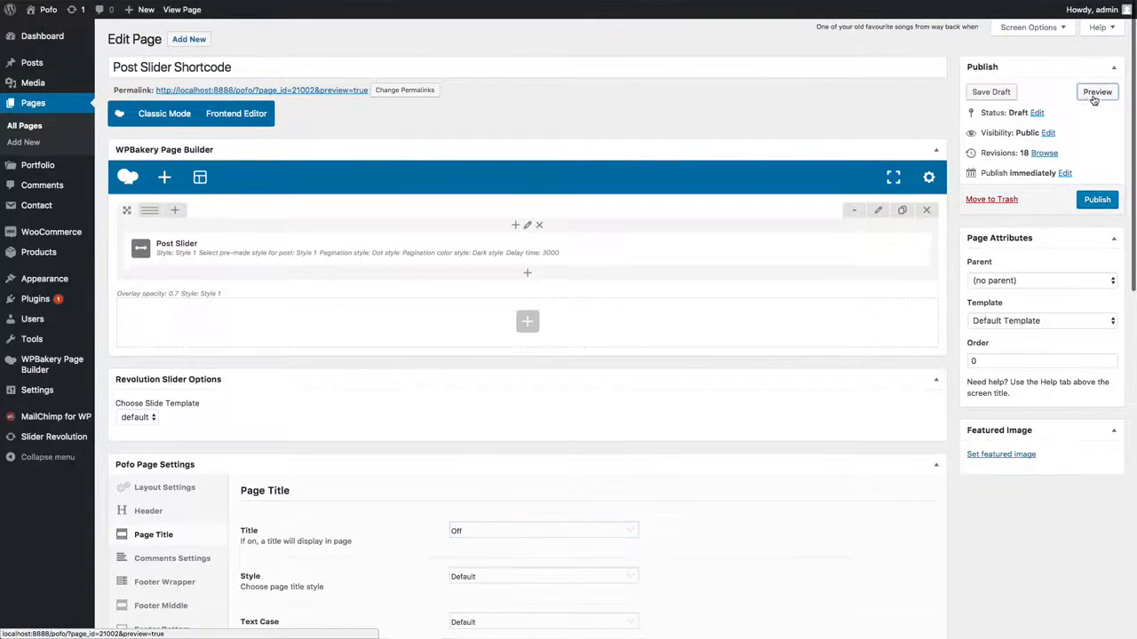
left_click(1085, 99)
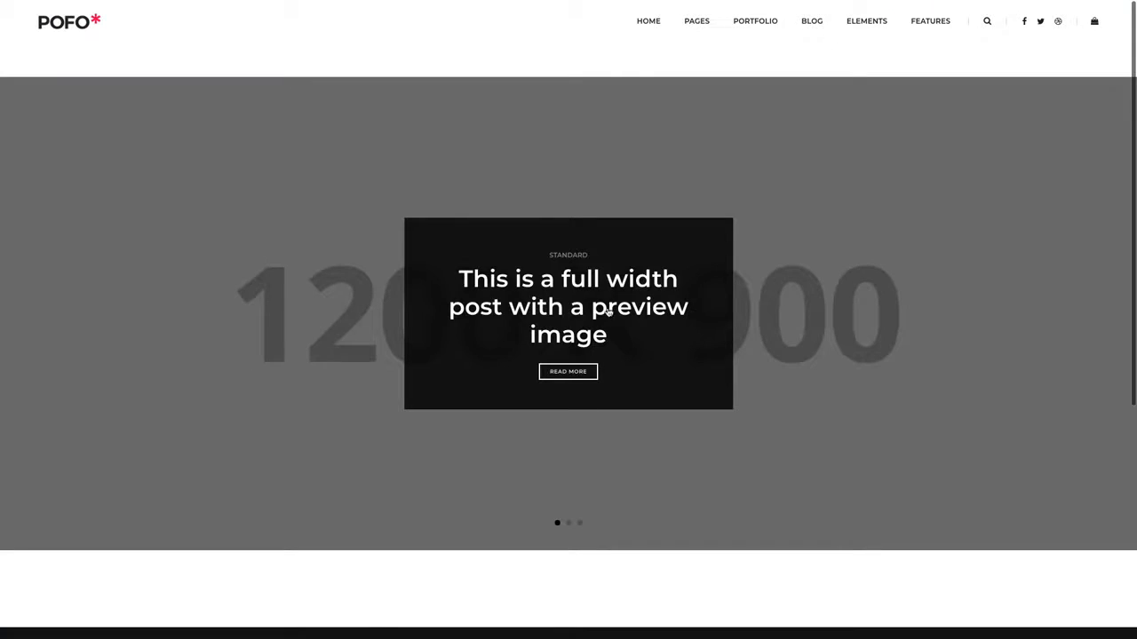
left_click_drag(820, 328, 457, 332)
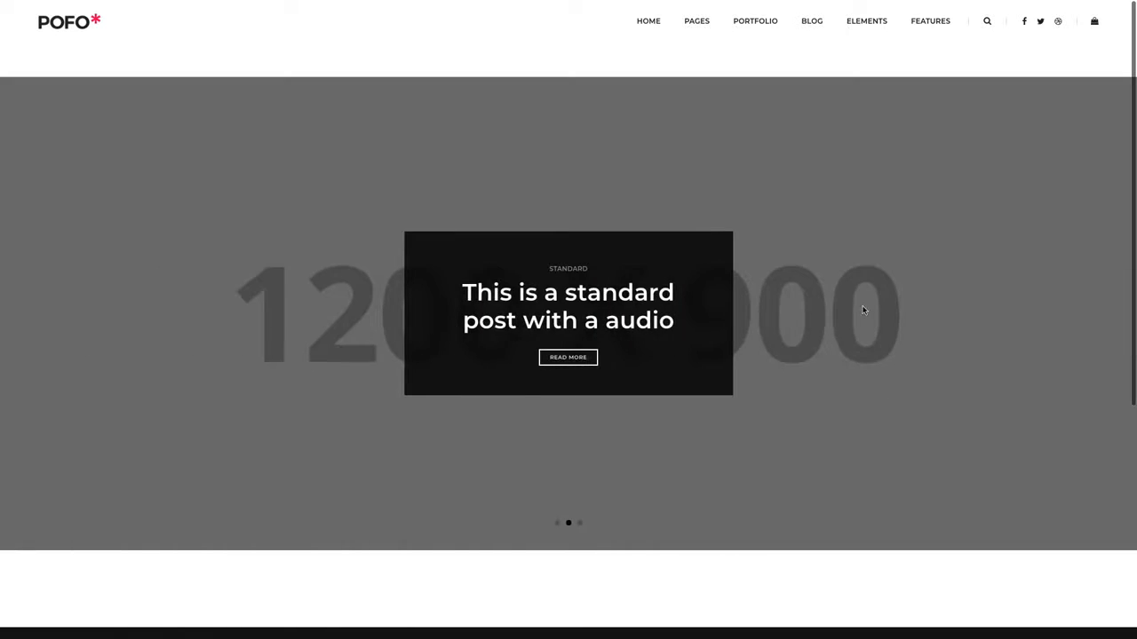
left_click_drag(862, 312, 480, 321)
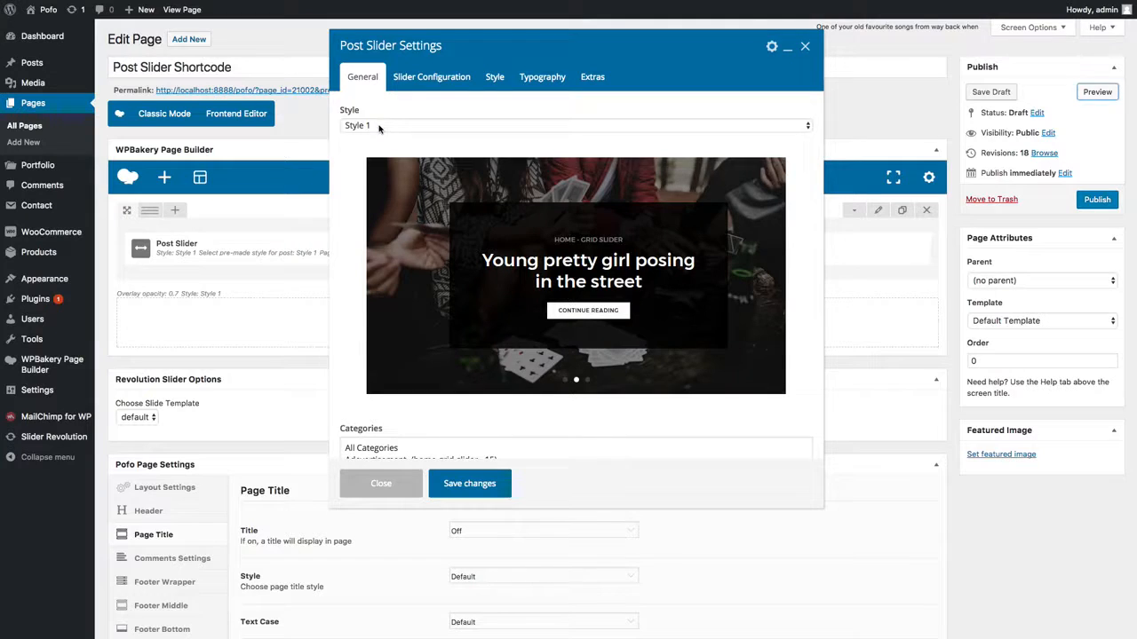
- Change the post slider to Style 2, save its settings, and preview the page
left_click(378, 127)
left_click(379, 141)
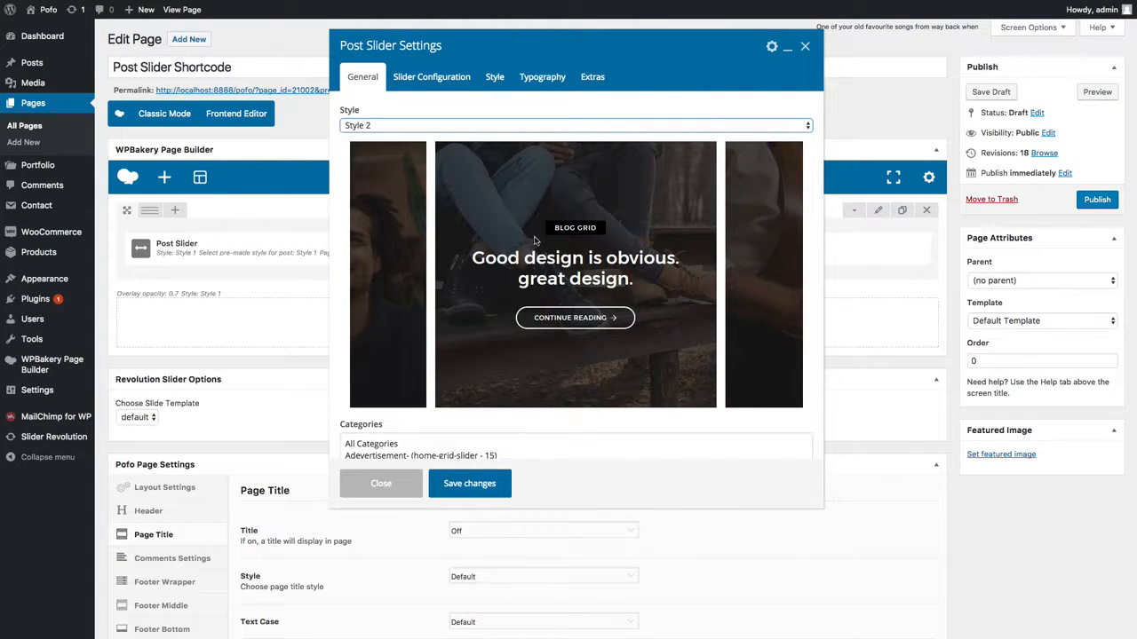
left_click(495, 76)
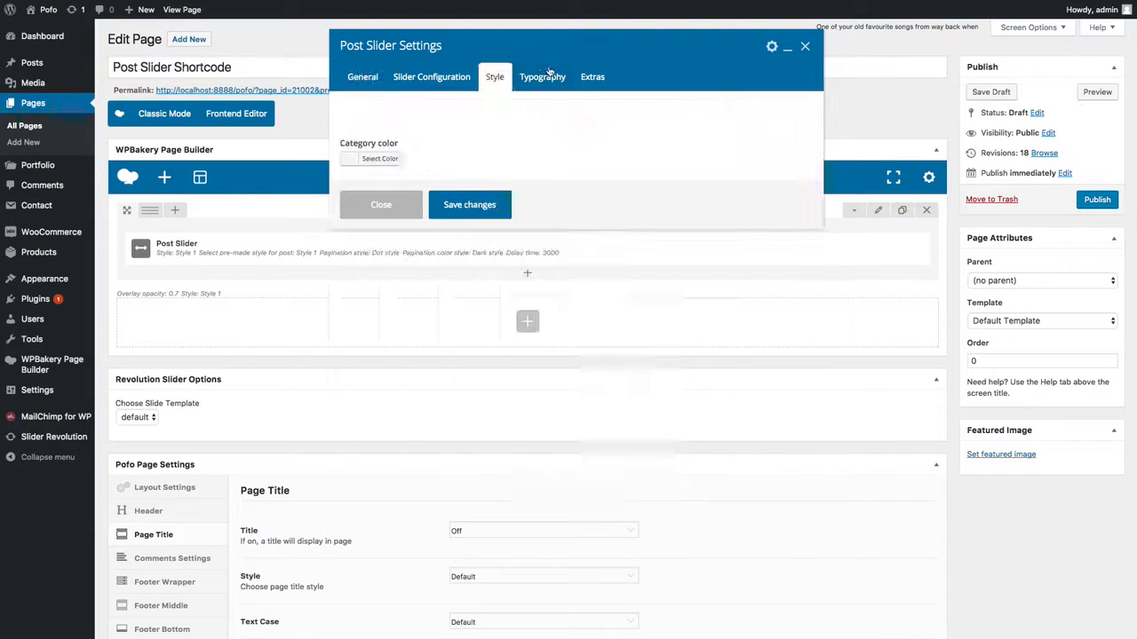
left_click(469, 205)
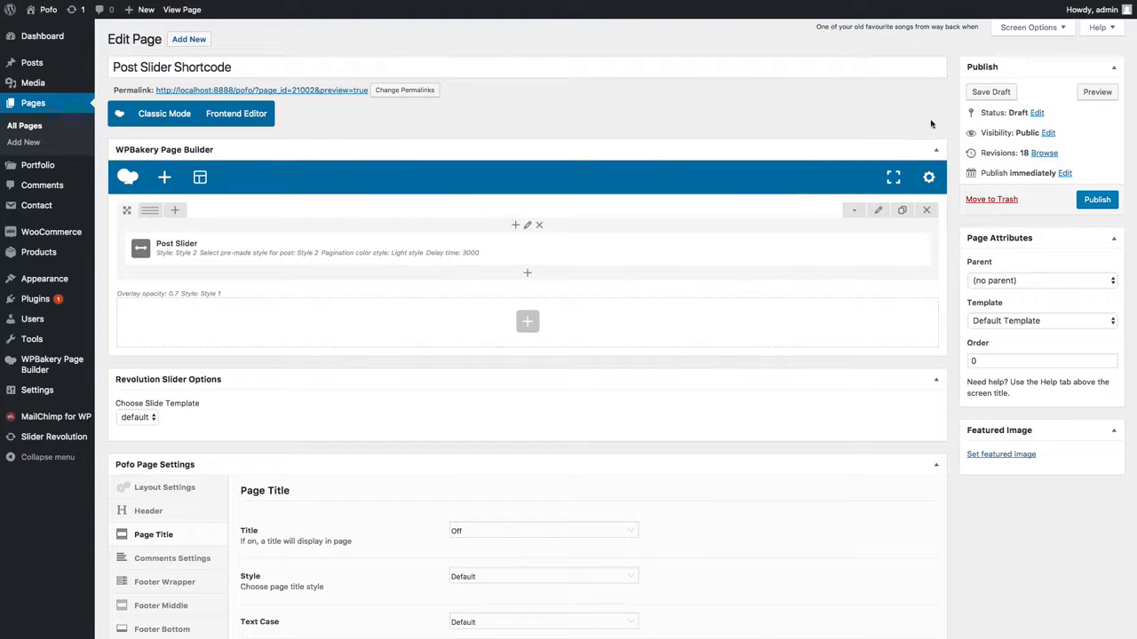
left_click(1097, 93)
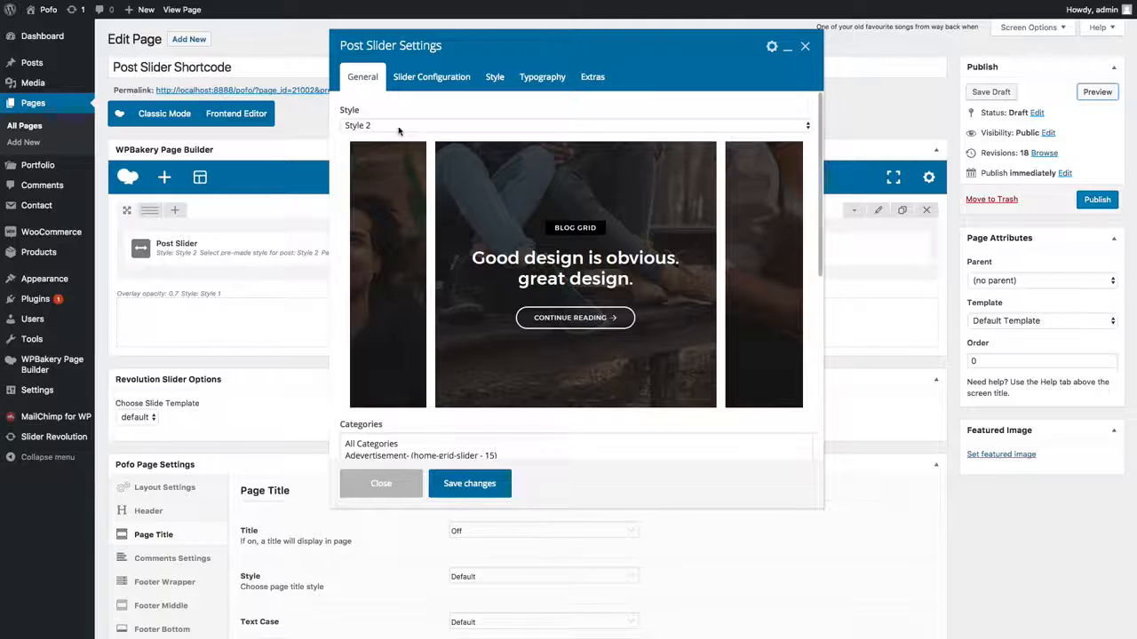
- Change the post slider to Style 3, save its settings, and preview the page
left_click(398, 125)
left_click(379, 137)
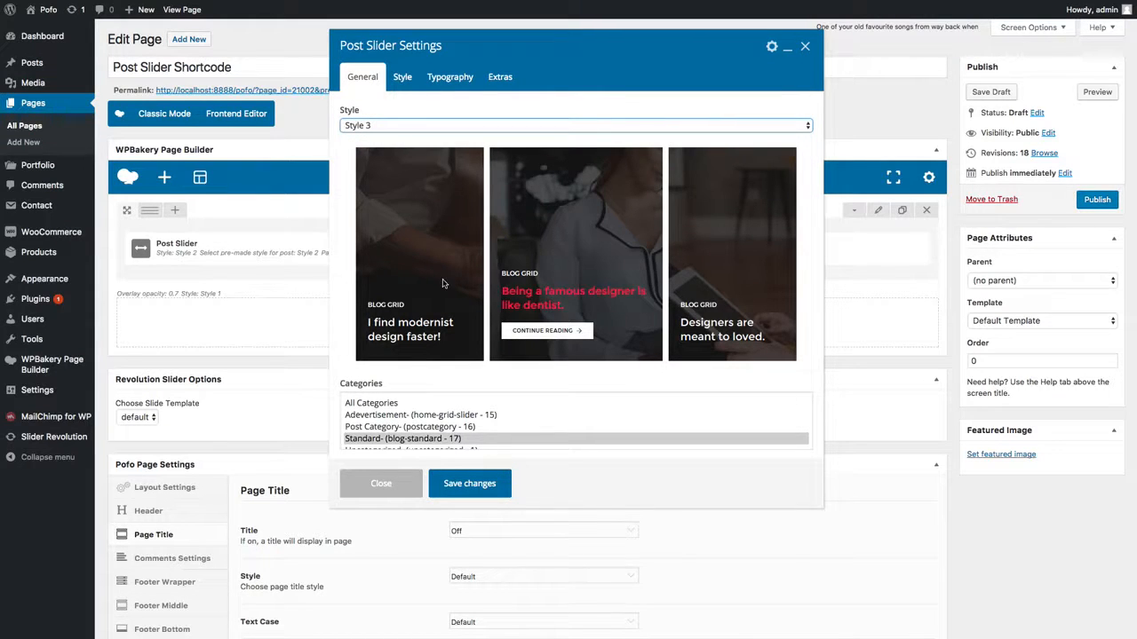
left_click(461, 486)
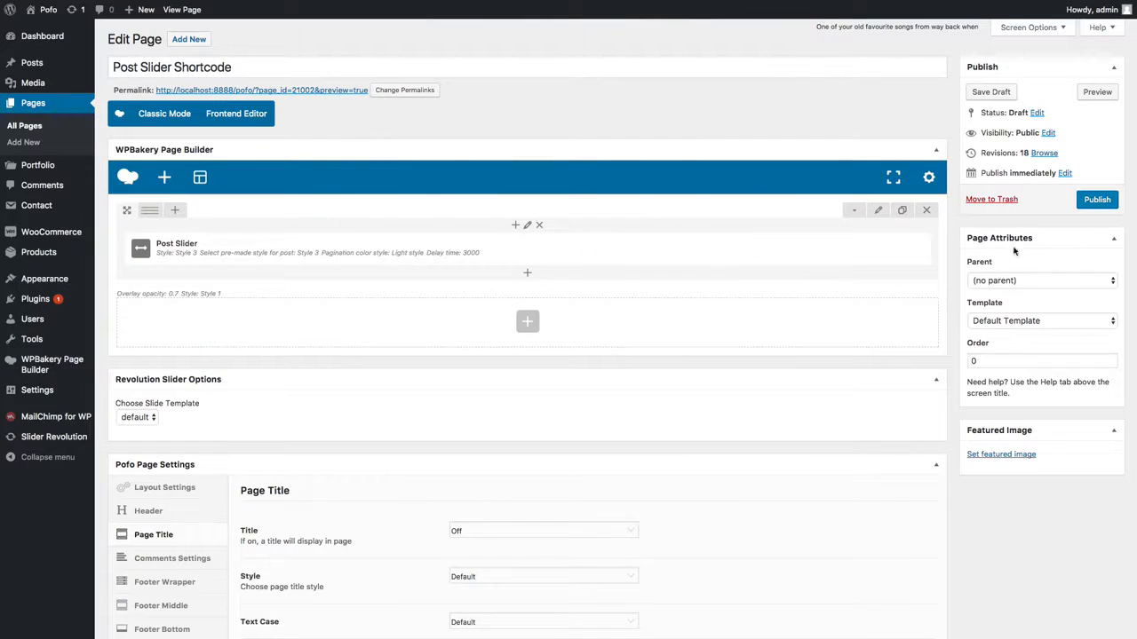
left_click(1097, 92)
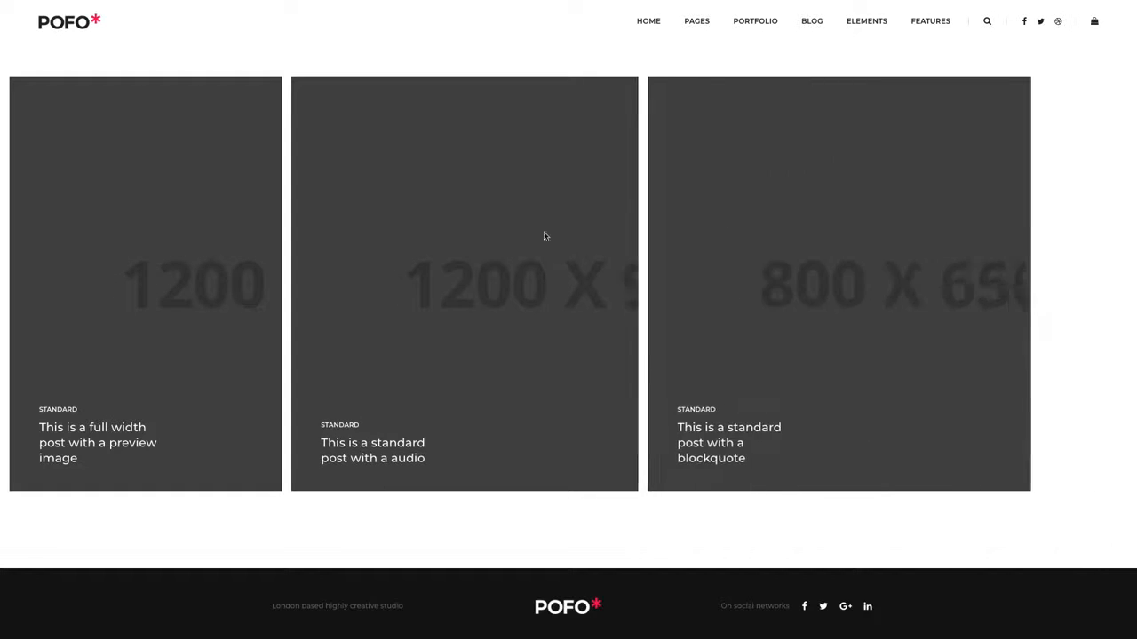